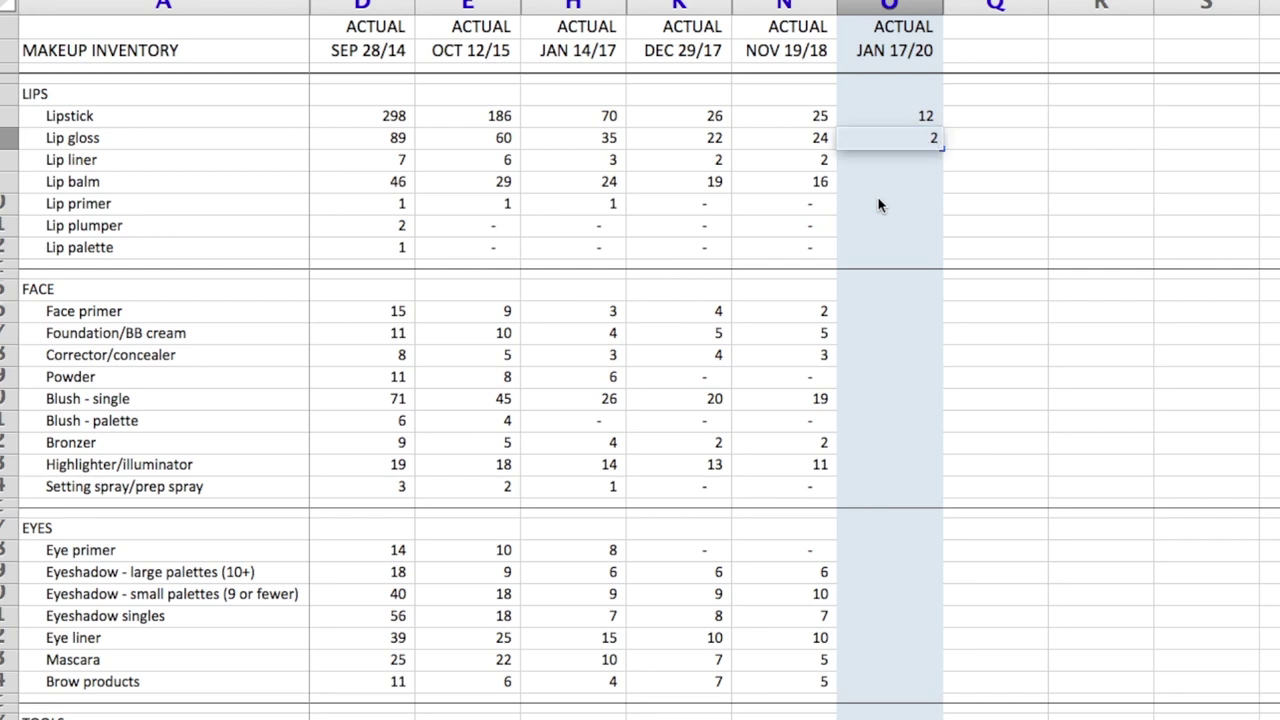
Step: Enter the JAN 17/20 actual counts for lip gloss as 24, lip liner as 2 and lip balm as 12
key(Return)
text(2)
key(Return)
text(12)
key(Return)
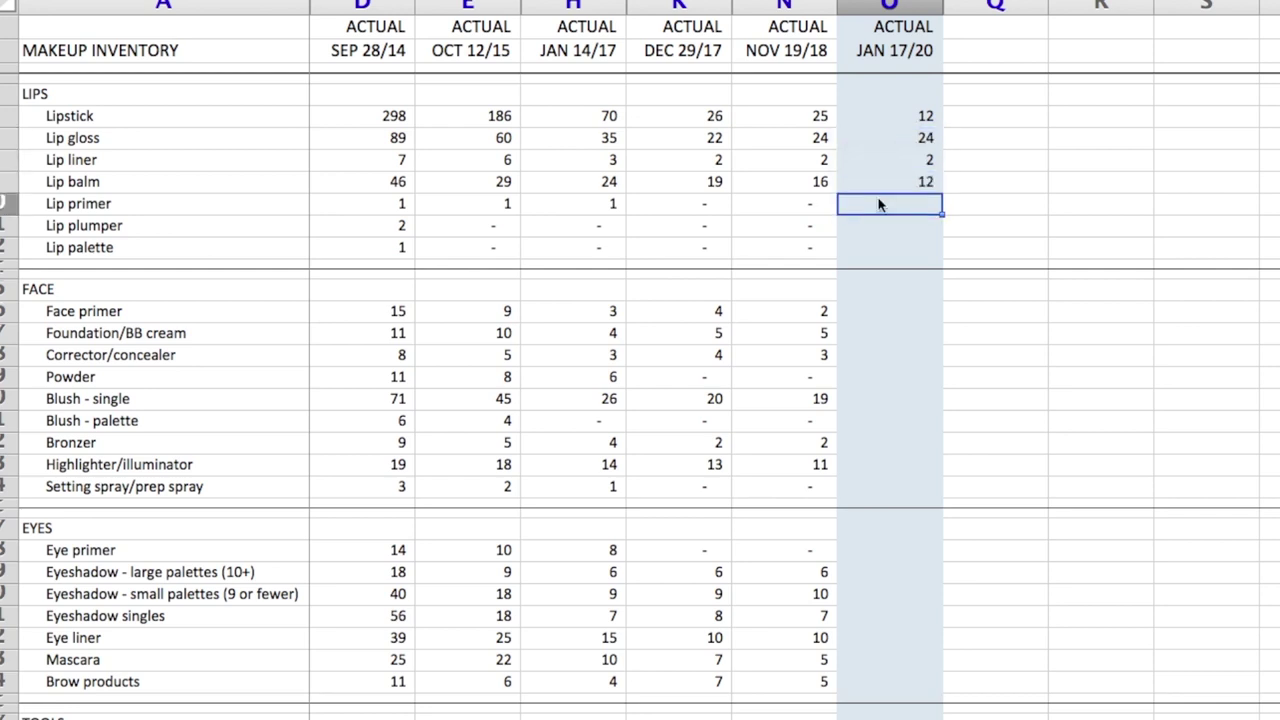
Step: Enter 0 as the JAN 17/20 actual count for lip primer, lip plumper and lip palette
text(0)
key(Return)
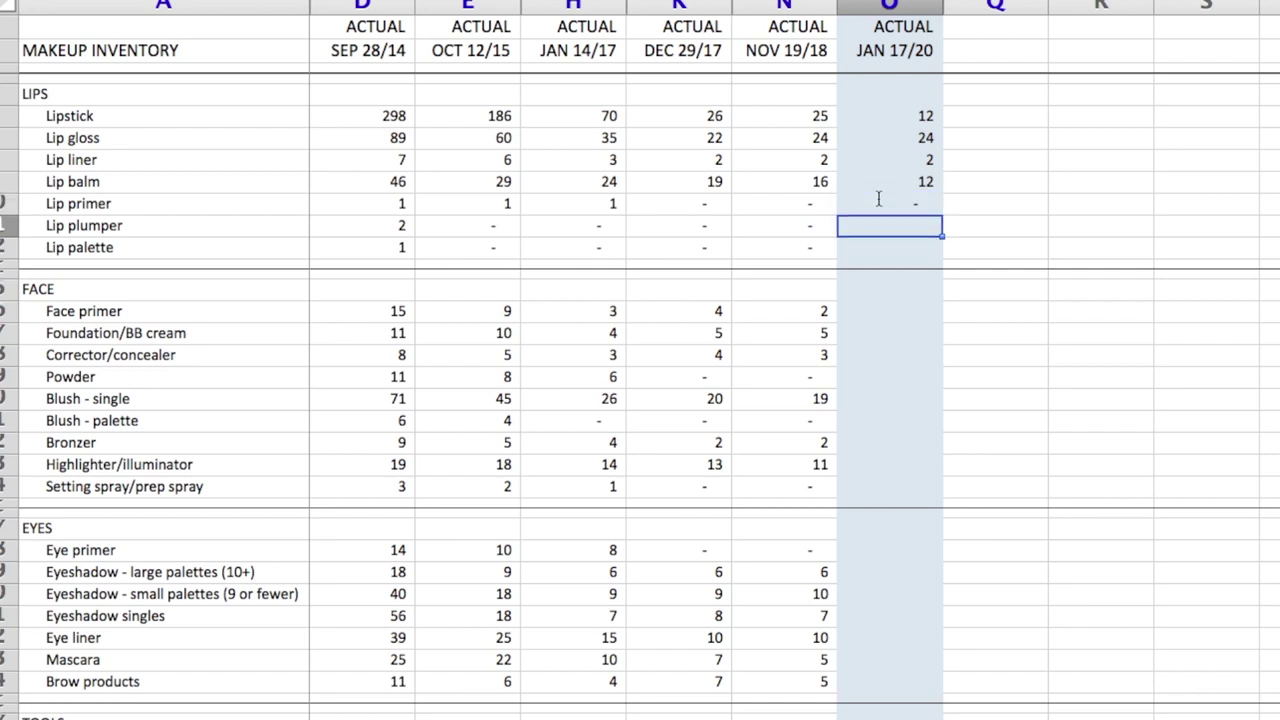
text(0)
key(Return)
text(0)
key(Return)
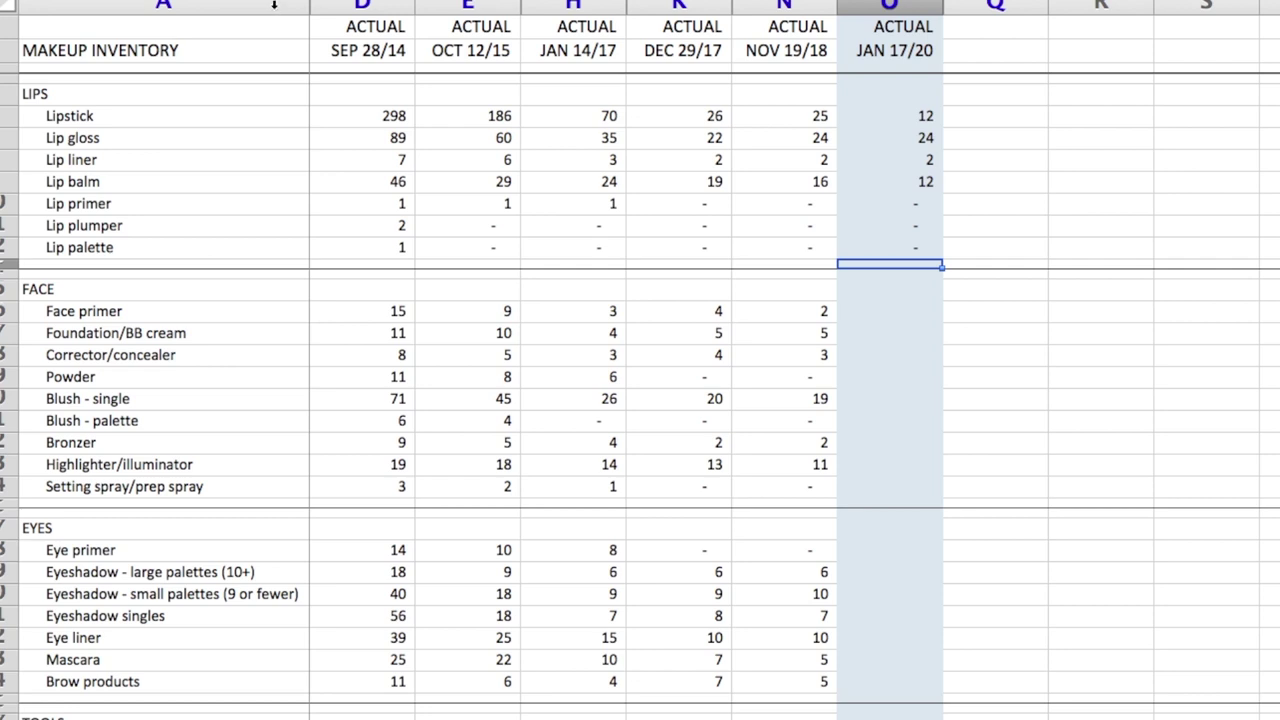
Step: Unhide the columns between the item names in column A and the SEP 28/14 actual counts in column D
drag(273, 5, 318, 8)
right_click(325, 8)
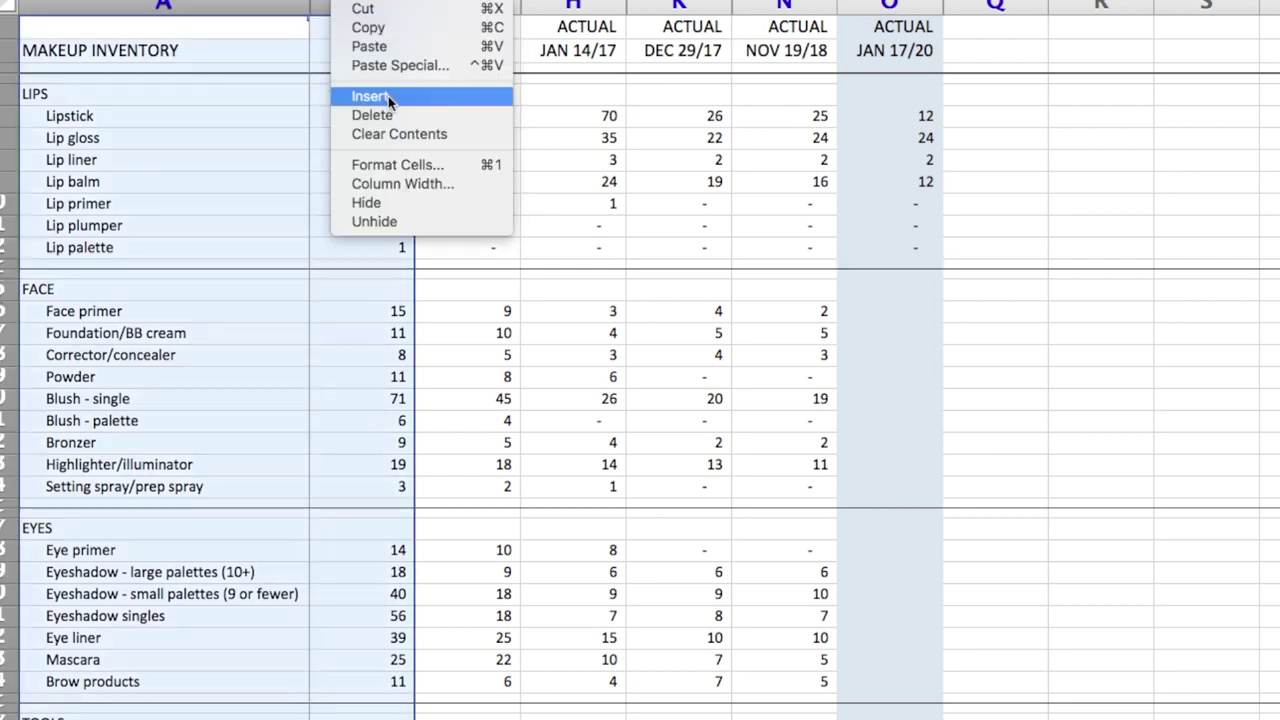
click(398, 220)
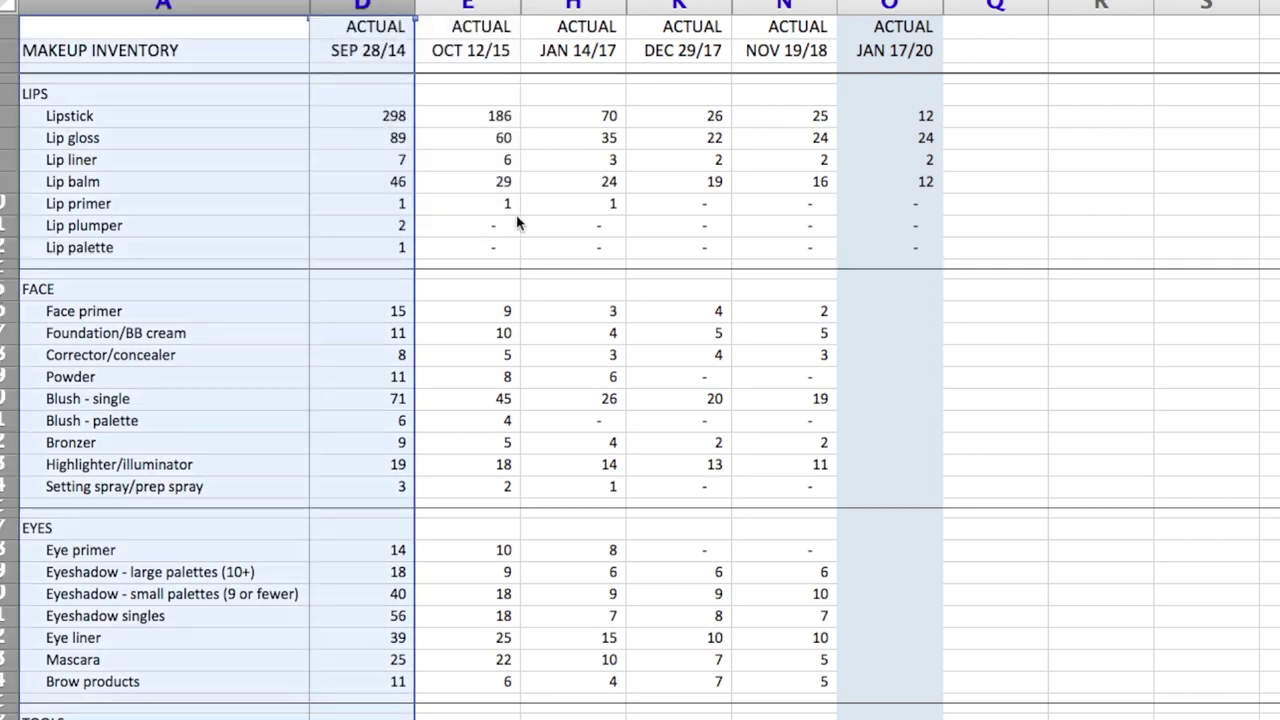
Step: Compare the JAN 17/20 lipstick, lip gloss and lip balm counts with the MAR 26/17 ideal numbers and earlier counts
click(440, 118)
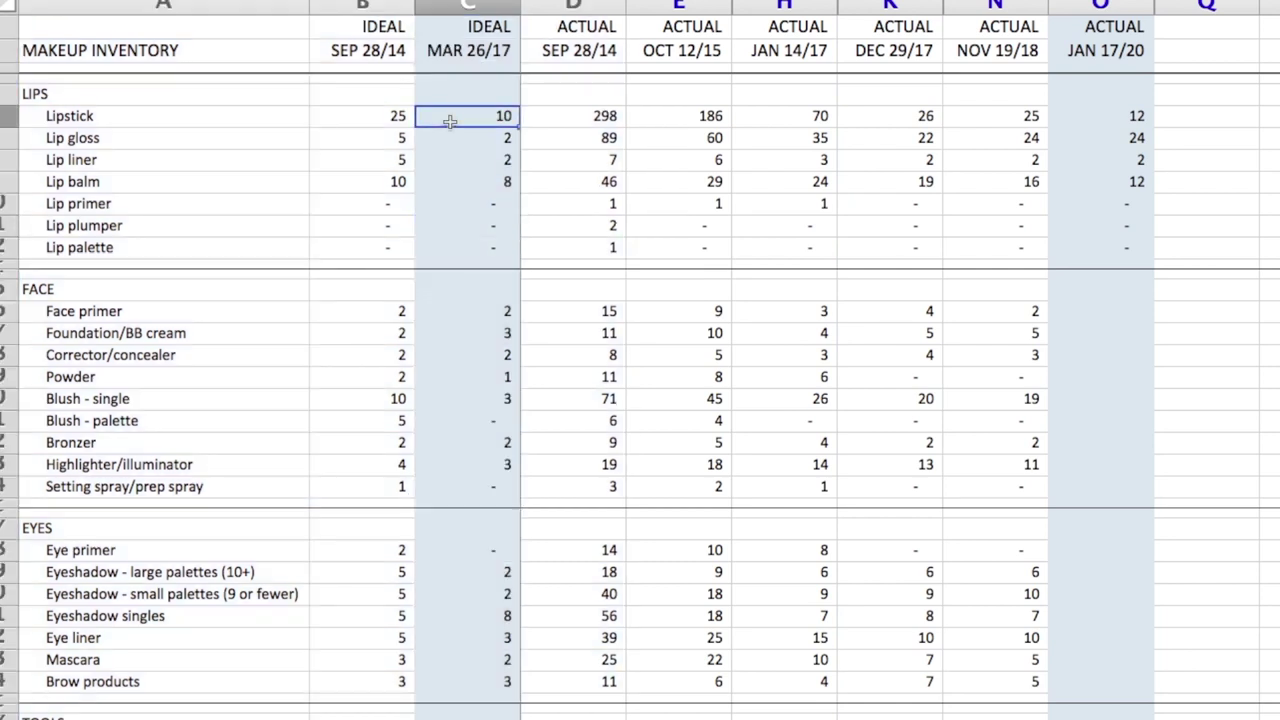
click(1086, 109)
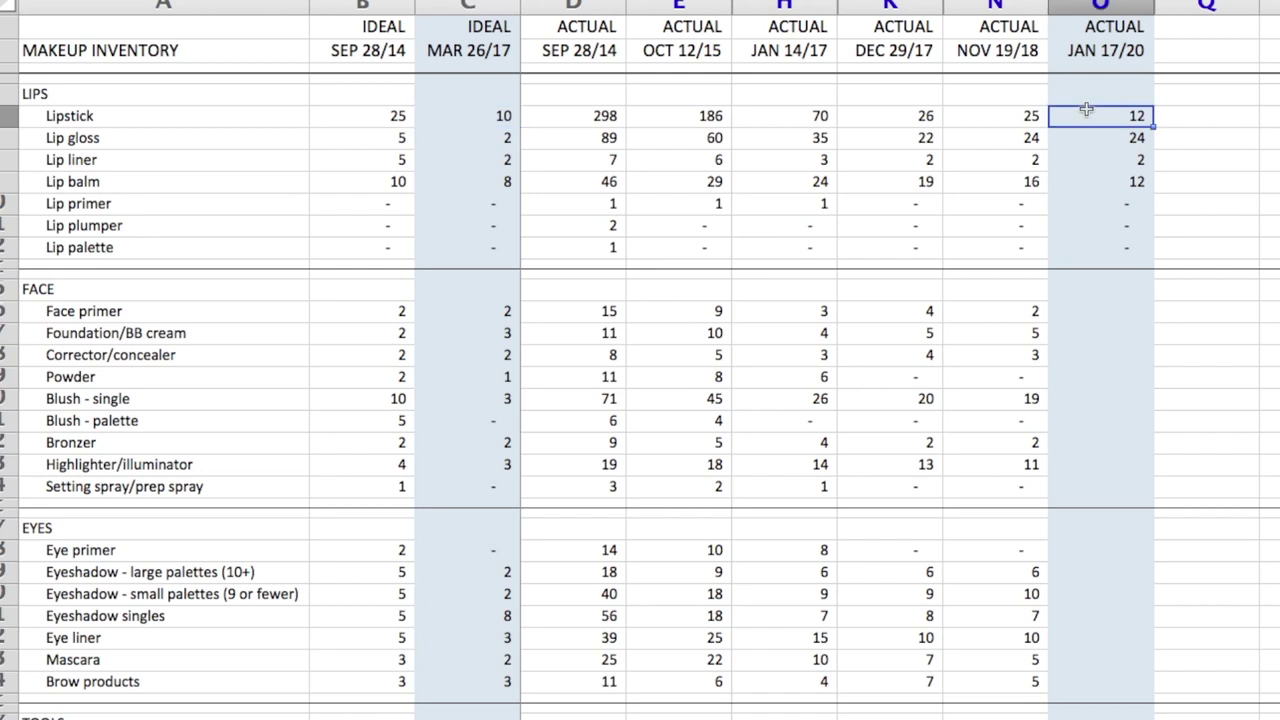
click(1092, 139)
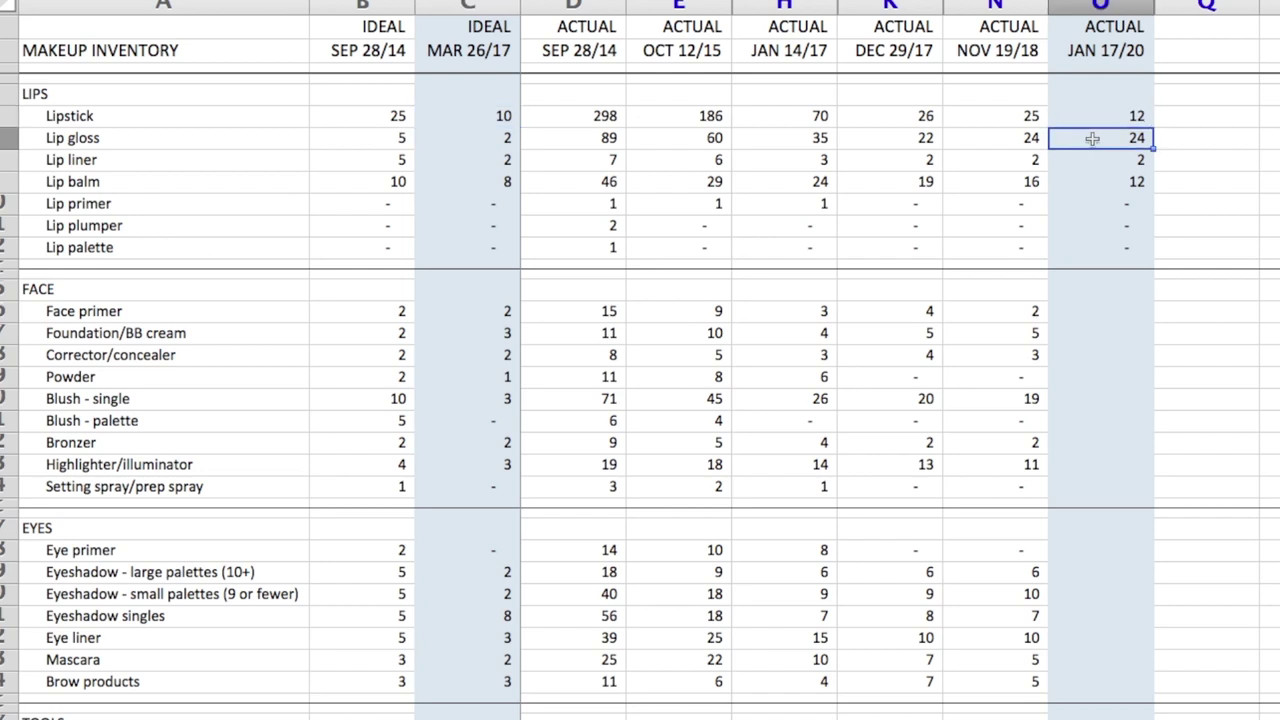
key(Down)
key(Down)
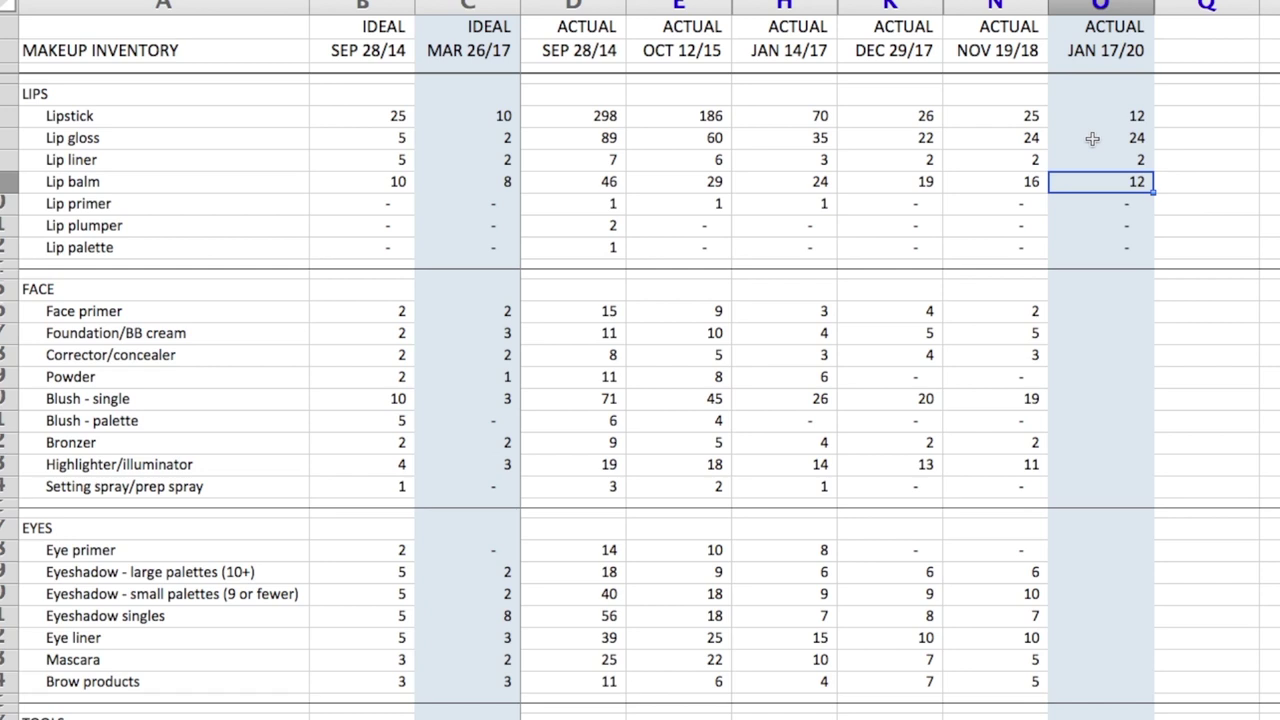
key(Up)
key(Up)
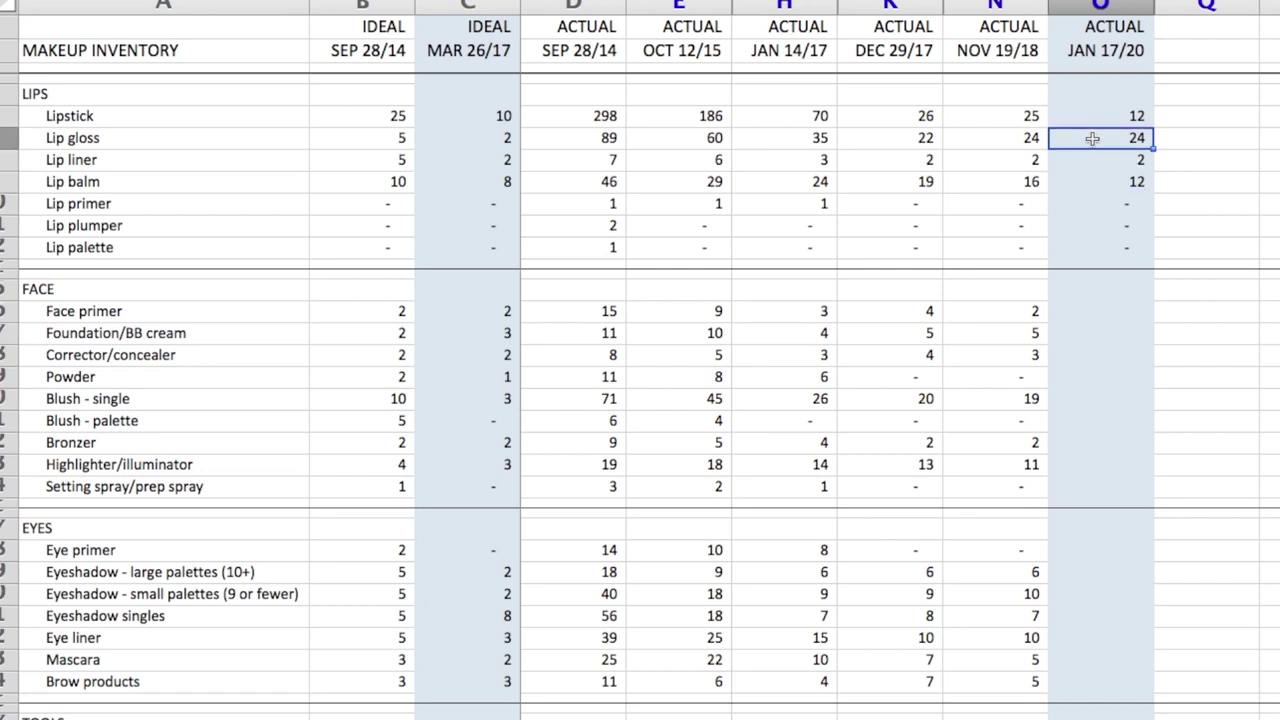
key(Down)
key(Down)
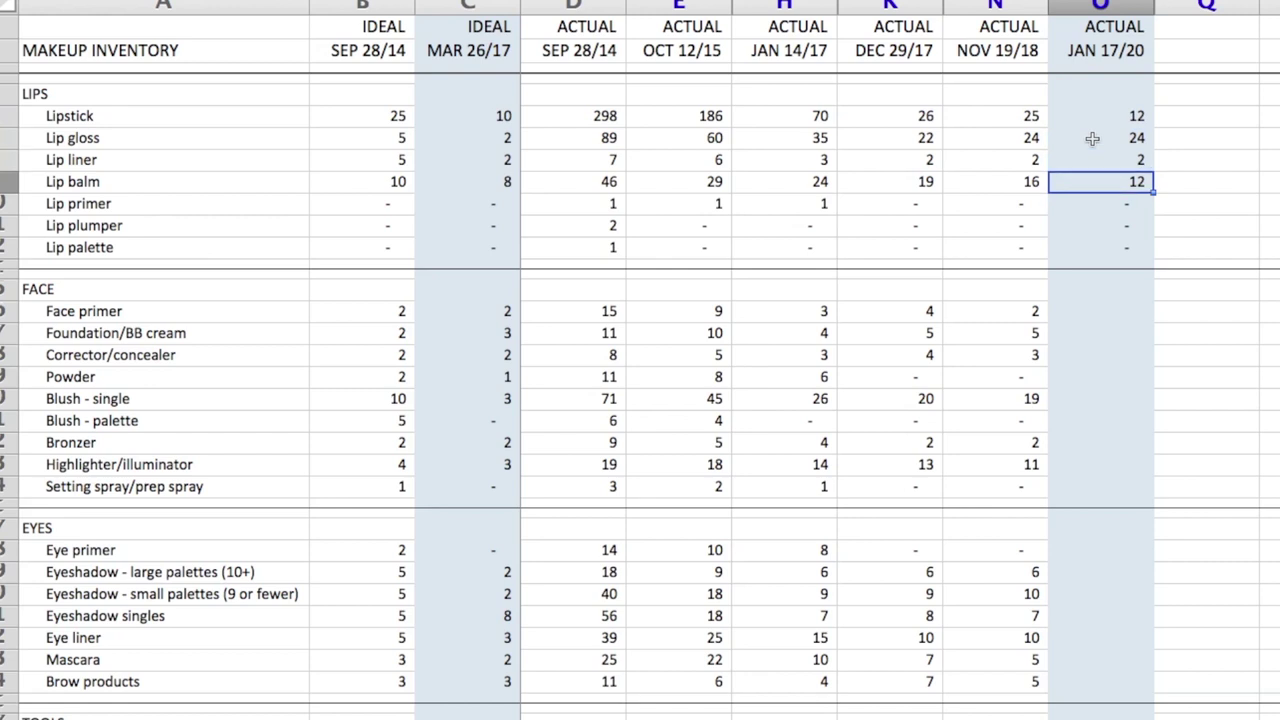
Step: Enter the JAN 17/20 counts for face primer as 1, foundation/BB cream as 1, corrector/concealer as 4 and powder as none (-)
scroll(1092, 139, down, 3)
click(1080, 118)
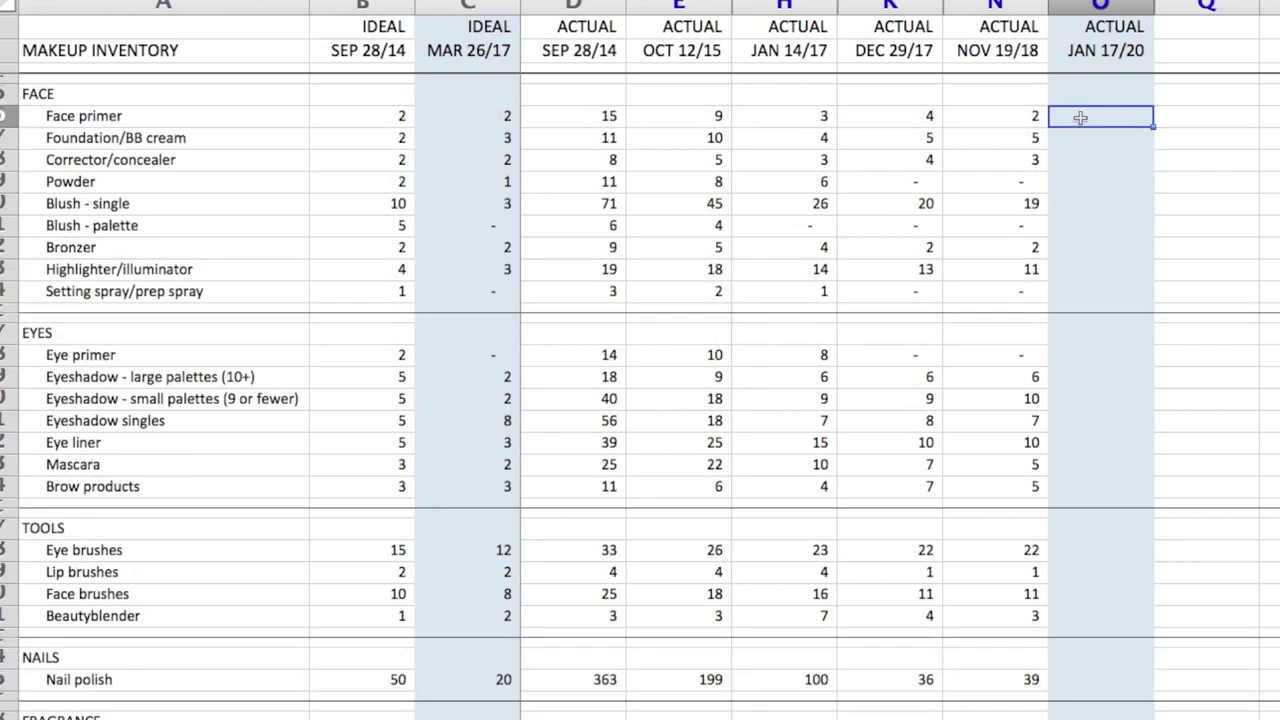
text(1)
key(Return)
text(1)
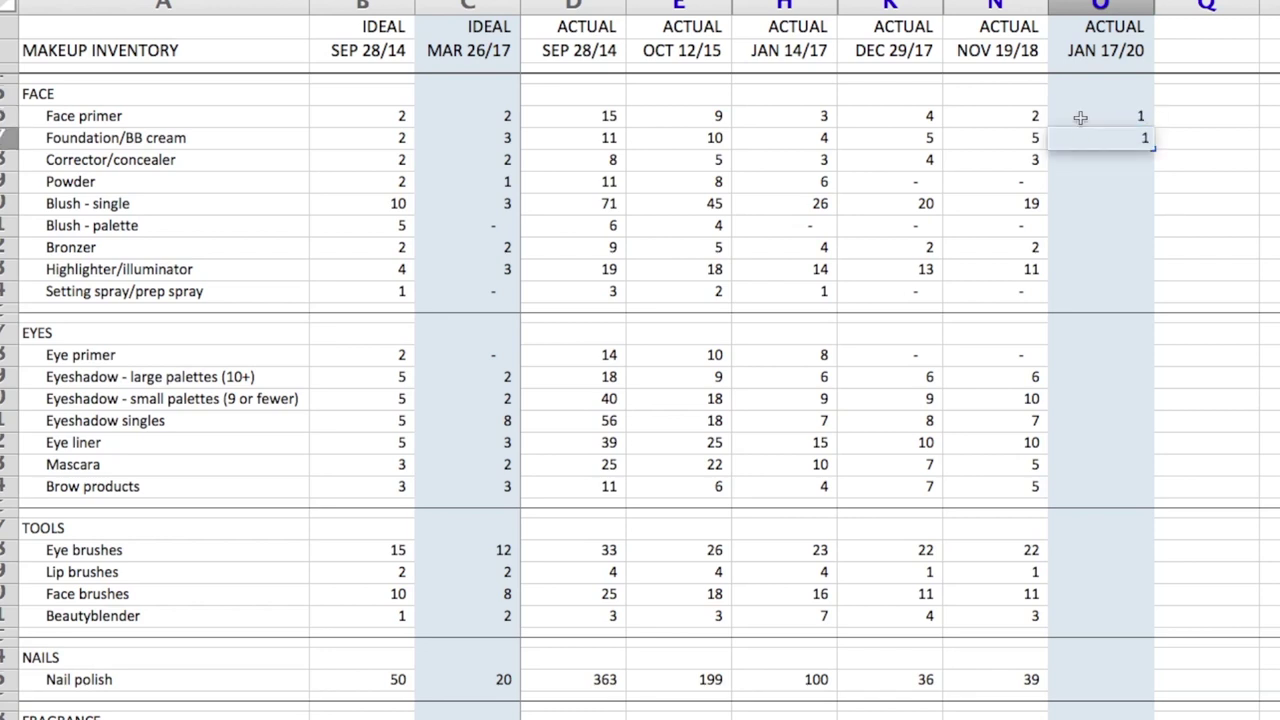
key(Return)
text(4)
key(Return)
text(-)
key(Return)
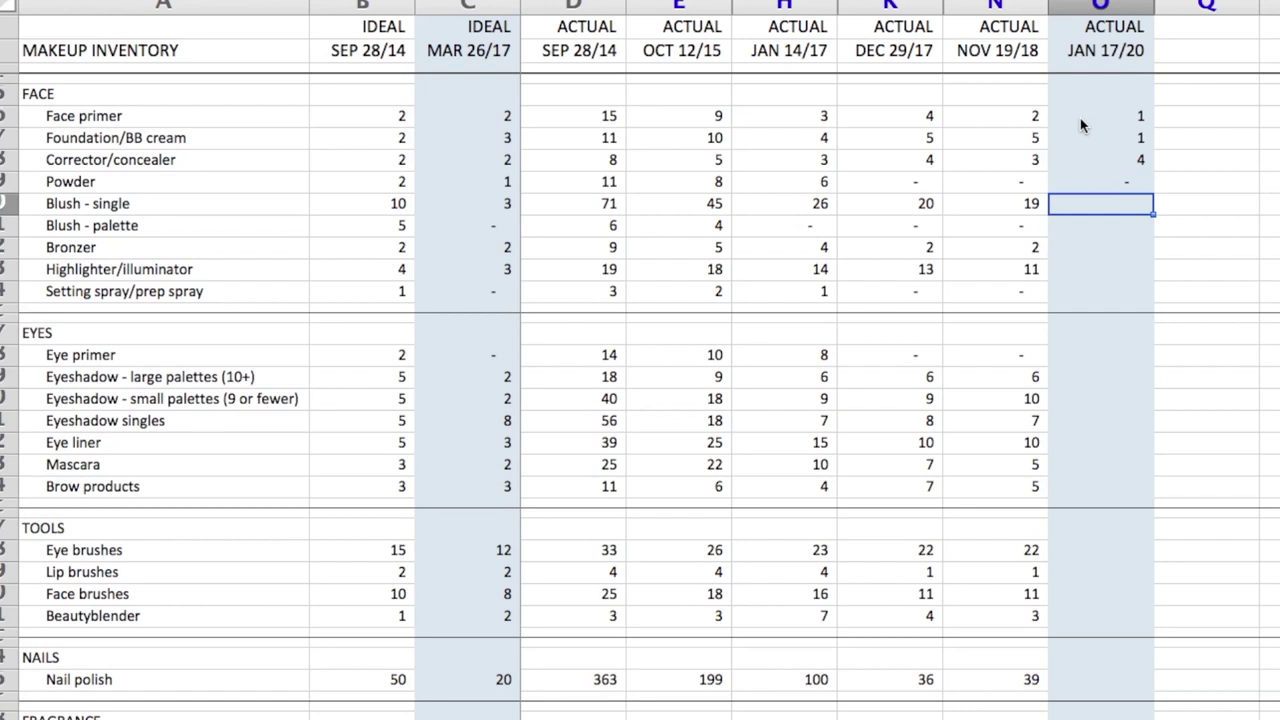
Step: Complete the JAN 17/20 Face counts: single blush 19, blush palette none (-), bronzer 1, highlighter/illuminator 8 and setting spray none (-)
key(Up)
key(Up)
key(Down)
key(Down)
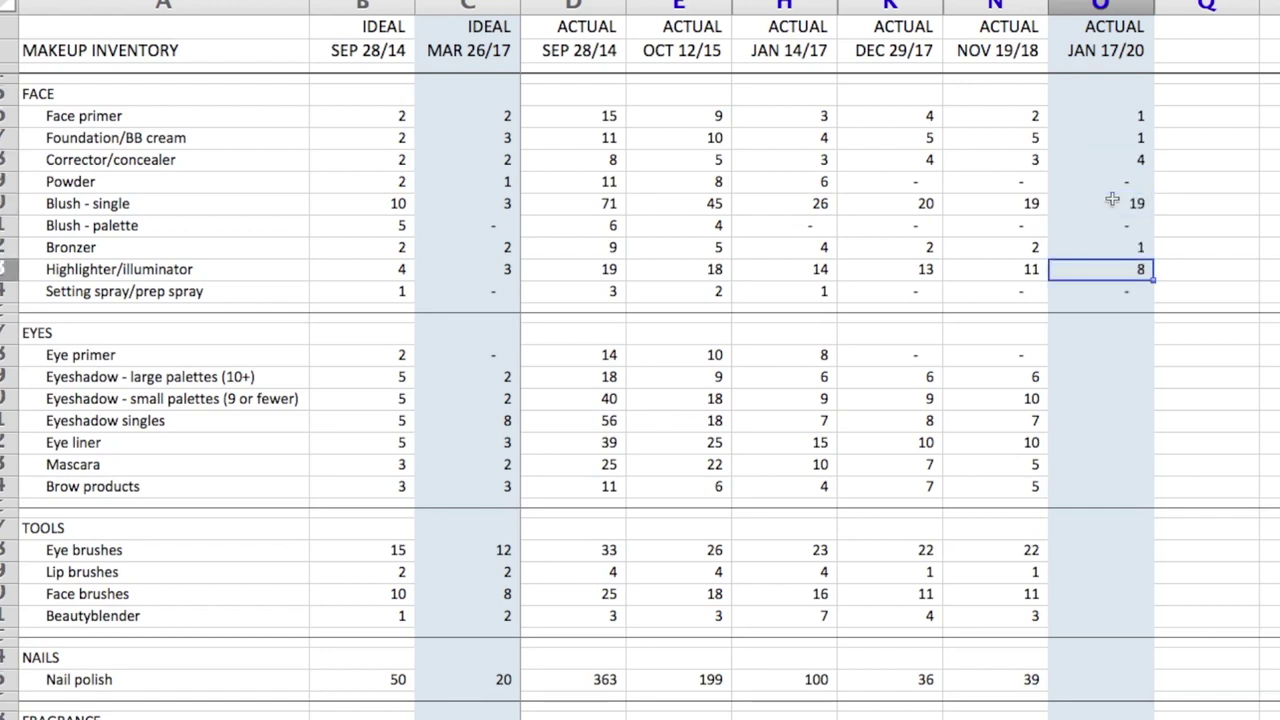
click(1112, 200)
click(1110, 266)
Step: Enter the JAN 17/20 counts for eye primer as 0, large eyeshadow palettes as 6 and small eyeshadow palettes as 6
scroll(1110, 266, down, 5)
click(1086, 125)
text(0)
key(Return)
text(6)
key(Return)
text(6)
key(Return)
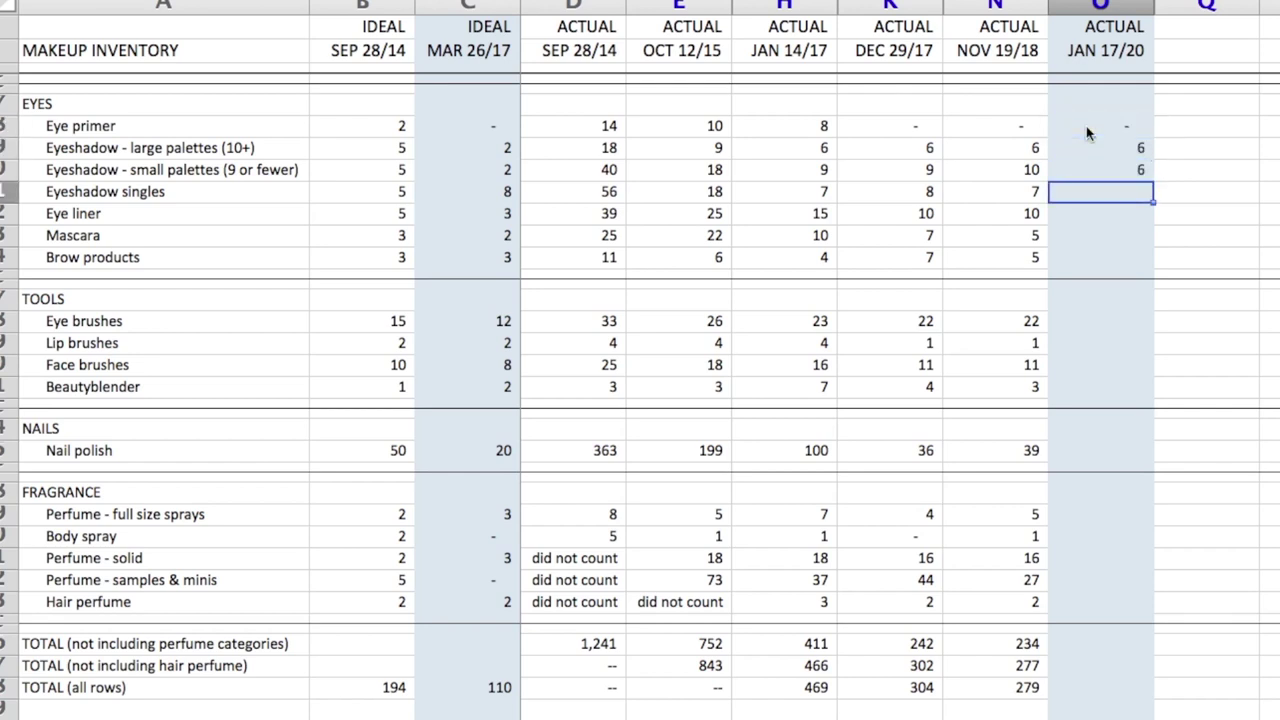
Step: Enter the JAN 17/20 counts for eyeshadow singles as 7, eye liner as 8, mascara as 7 and brow products as 4
text(7)
key(Return)
text(8)
key(Return)
text(7)
key(Return)
text(4)
key(Return)
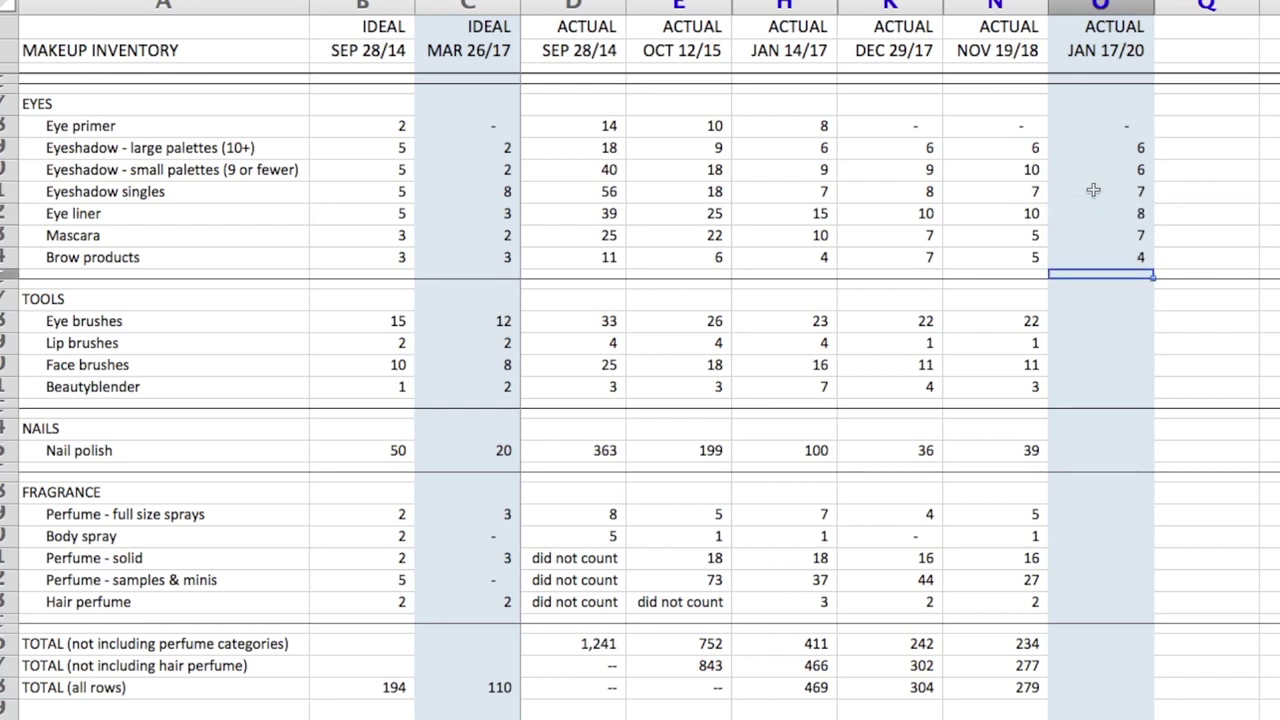
Step: Review the JAN 17/20 Eyes counts from large eyeshadow palettes through brow products against the earlier columns
click(1094, 191)
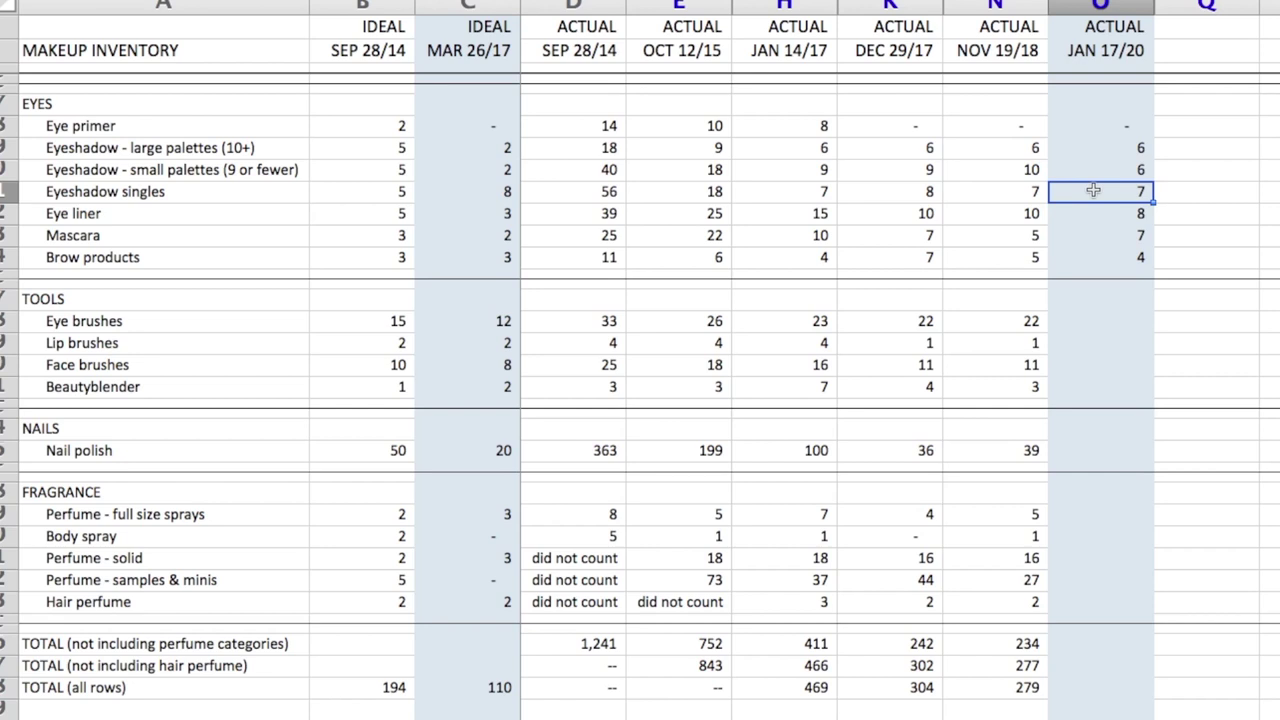
click(1093, 147)
key(Down)
key(Down)
key(Down)
key(Down)
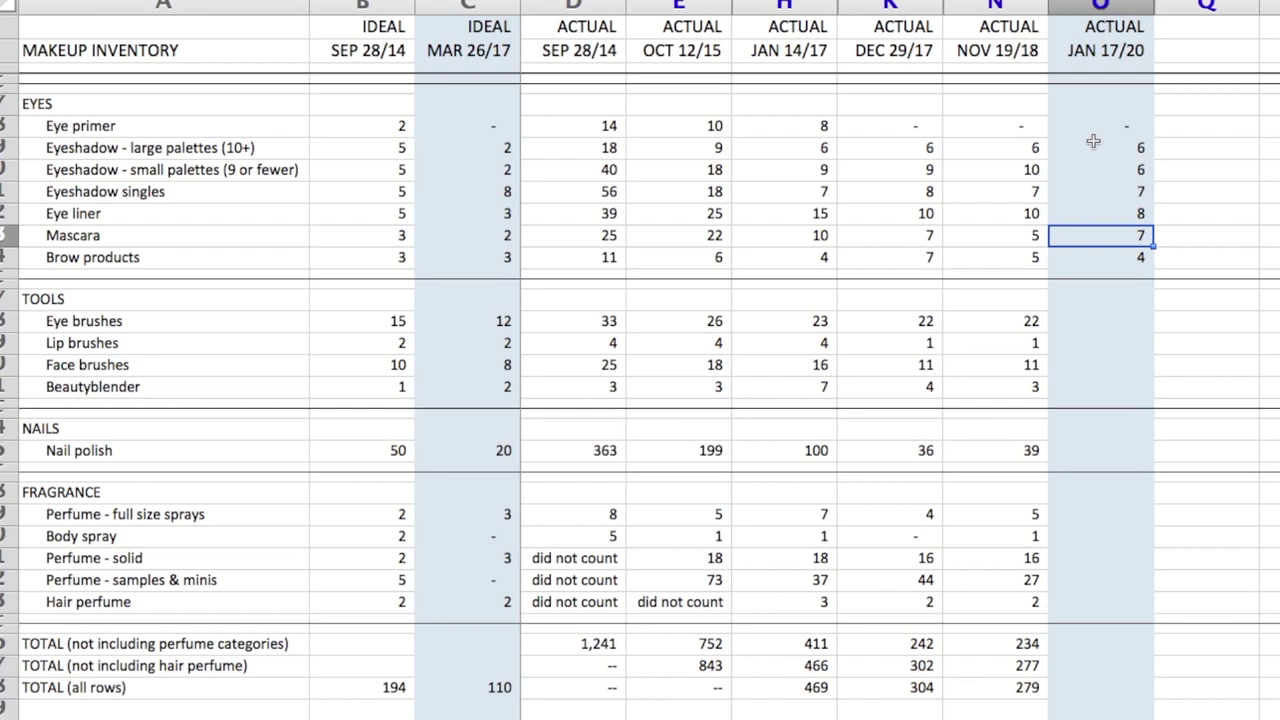
key(Down)
key(Down)
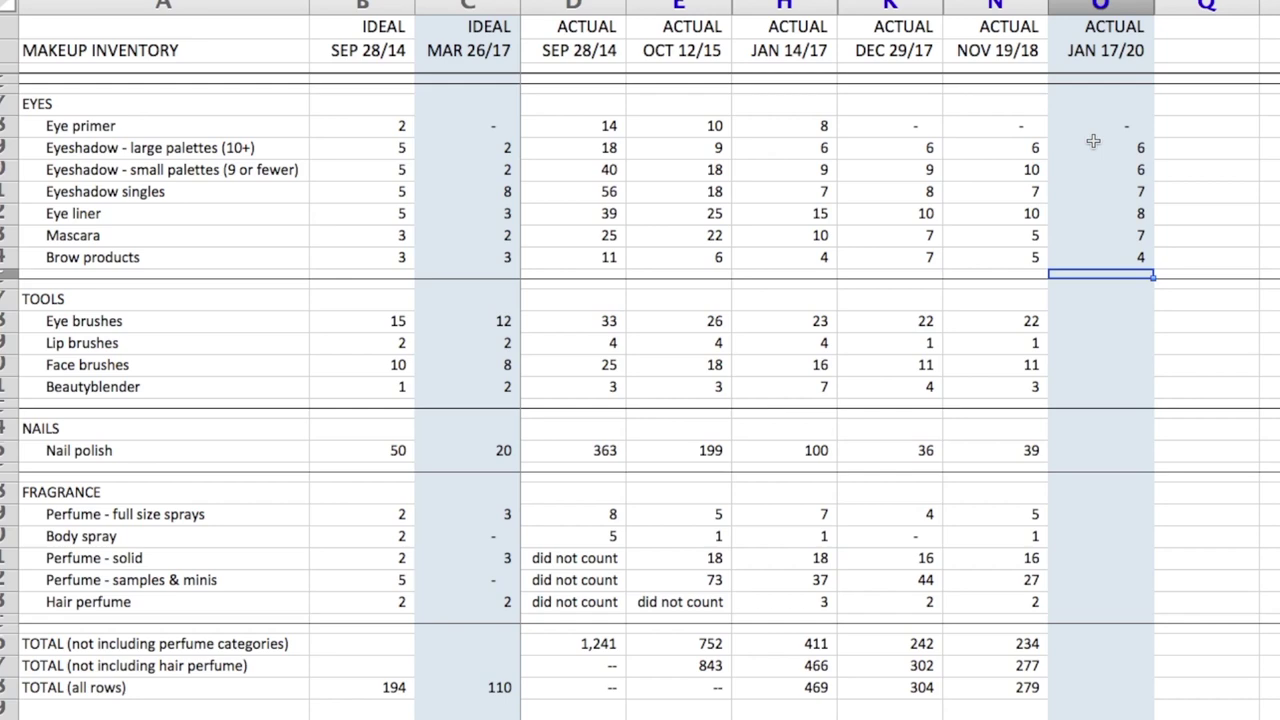
Step: Enter the JAN 17/20 Tools counts: eye brushes 21, lip brushes 1, face brushes 10 and Beautyblender 5
scroll(1093, 142, down, 5)
click(1089, 124)
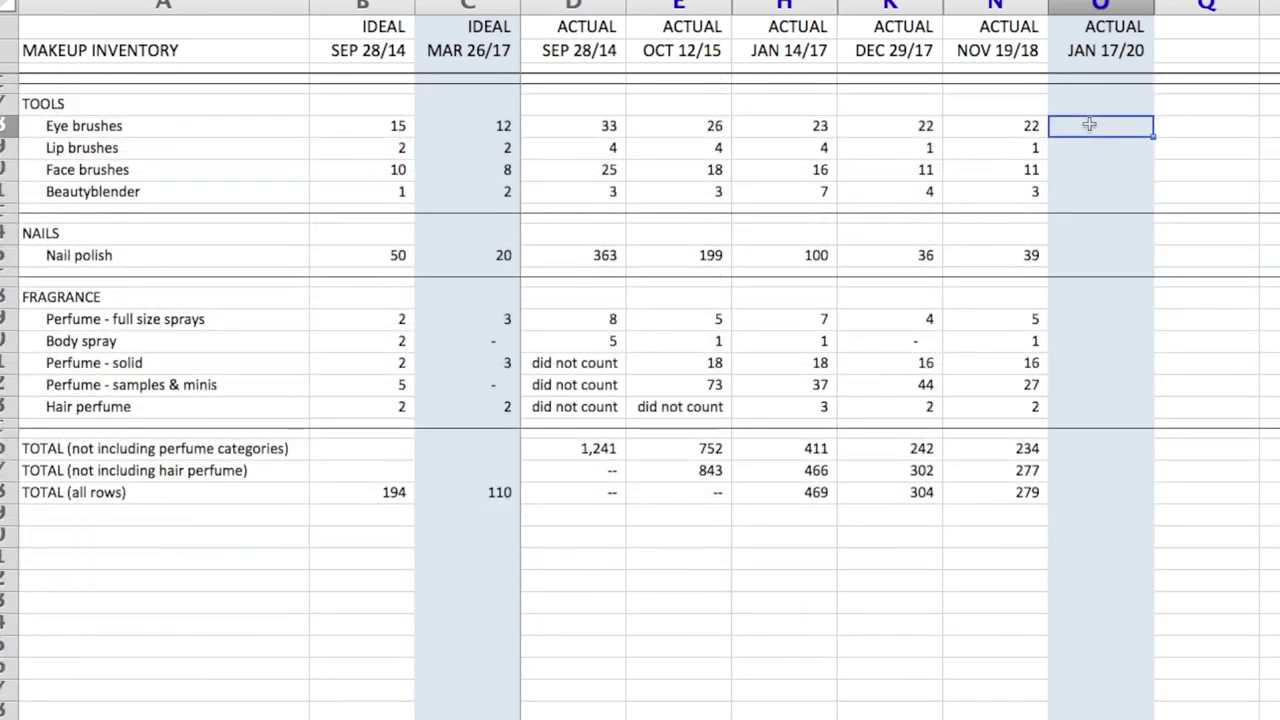
text(21)
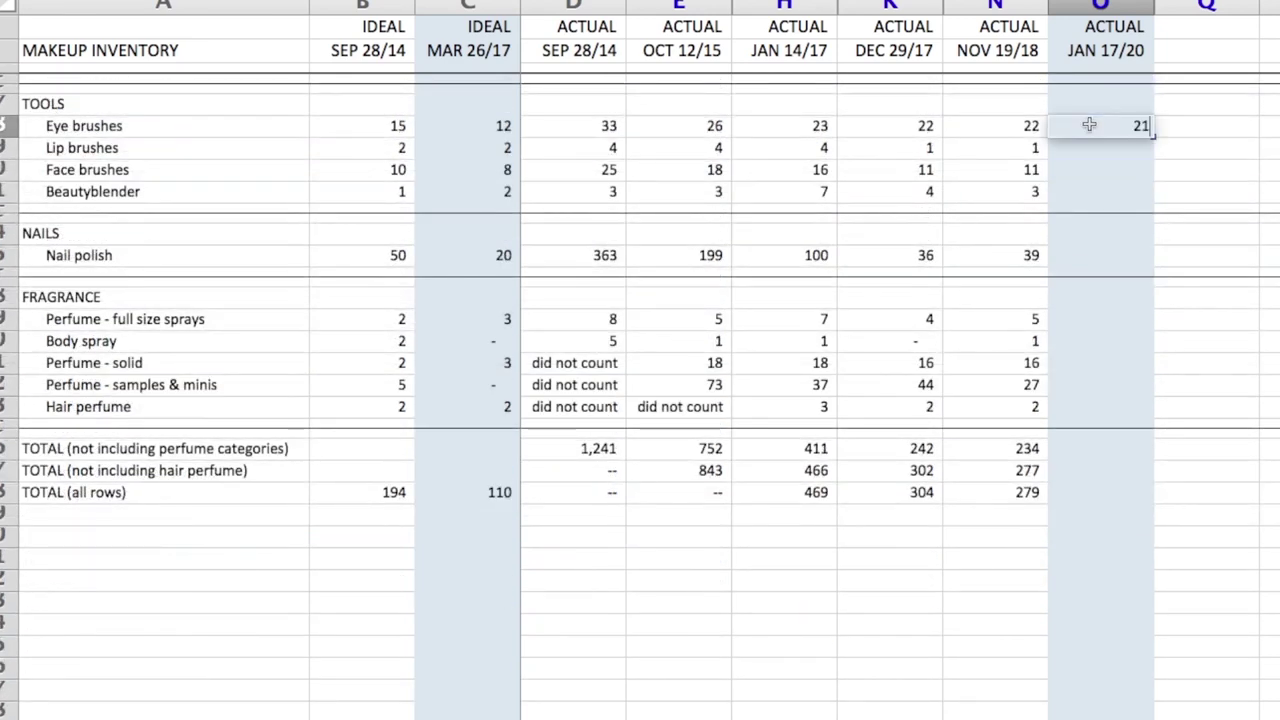
key(Return)
text(1)
key(Return)
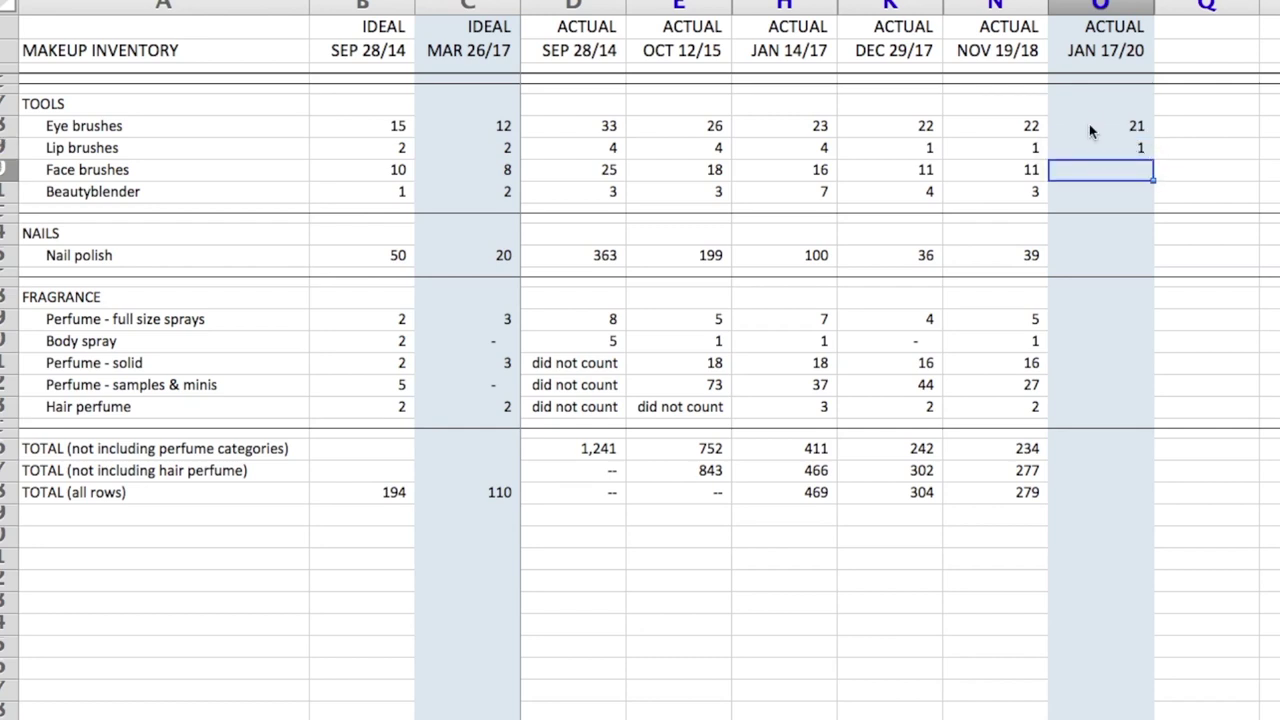
text(10)
key(Return)
text(5)
key(Return)
click(1092, 192)
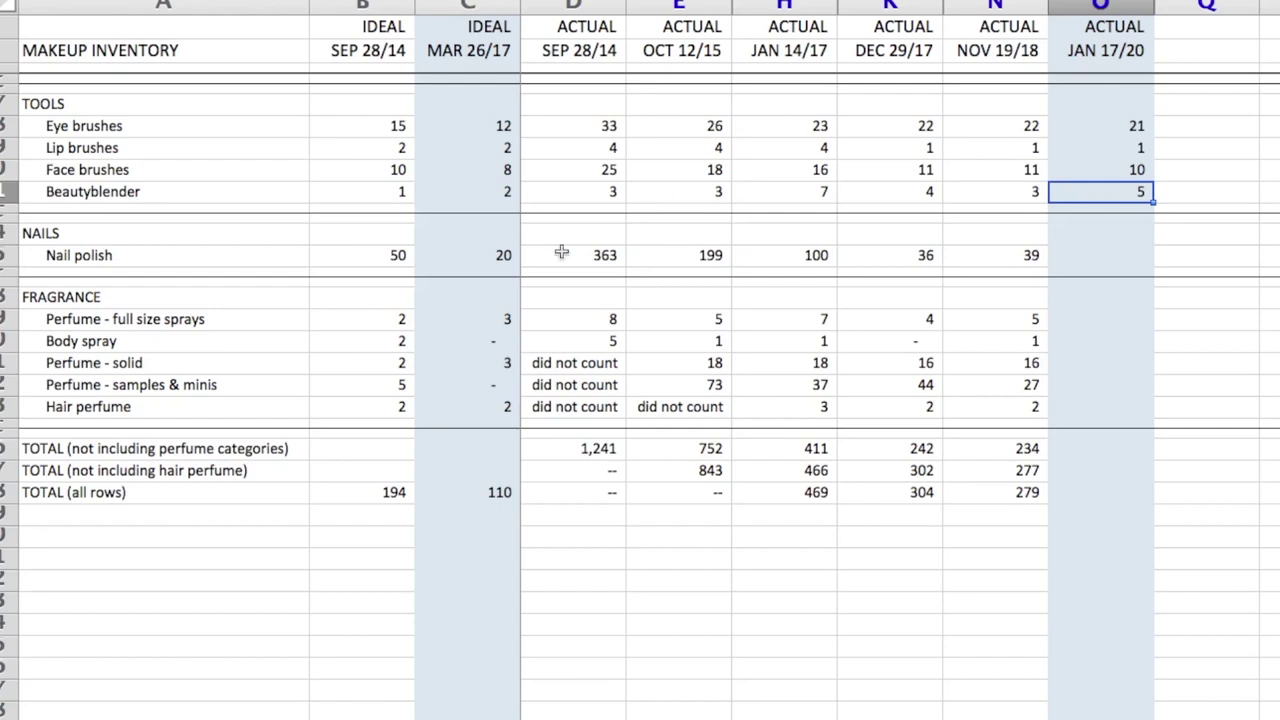
Step: Edit the Beautyblender row label, replacing its ending so that the text starts with "Beauty so"
click(235, 193)
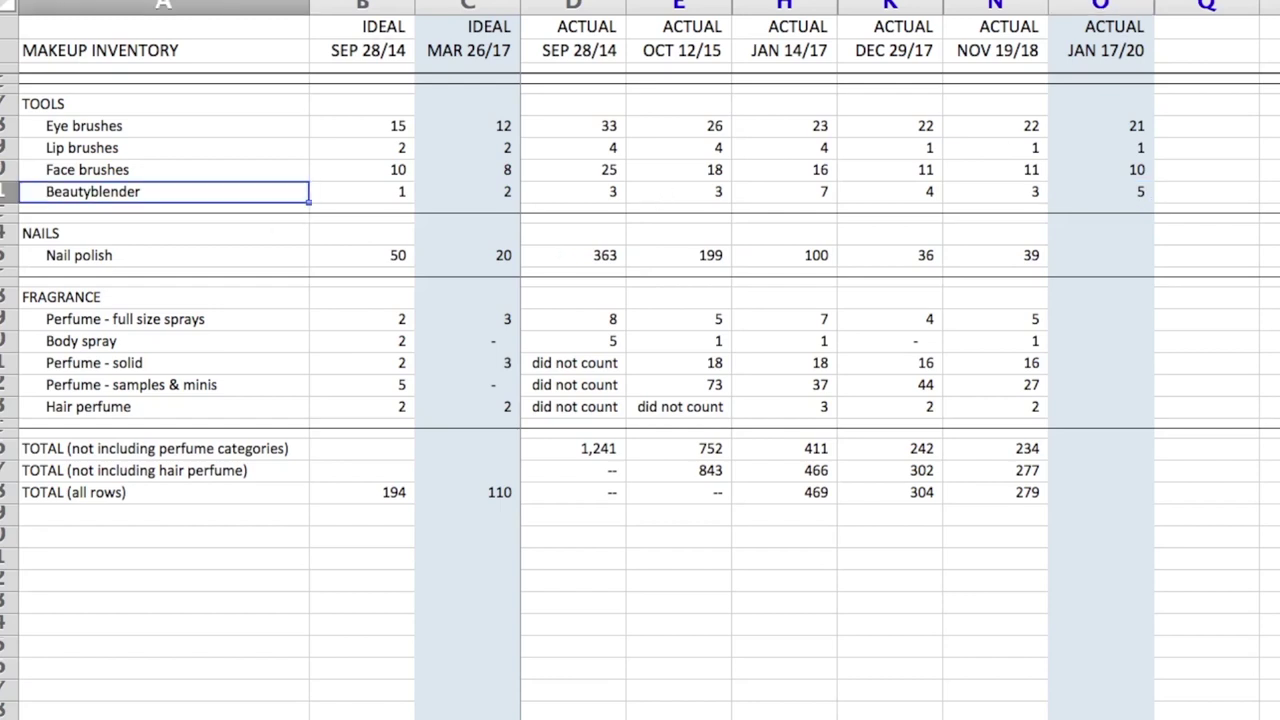
key(F2)
key(BackSpace)
key(BackSpace)
key(BackSpace)
key(BackSpace)
key(BackSpace)
key(BackSpace)
key(BackSpace)
text(solb)
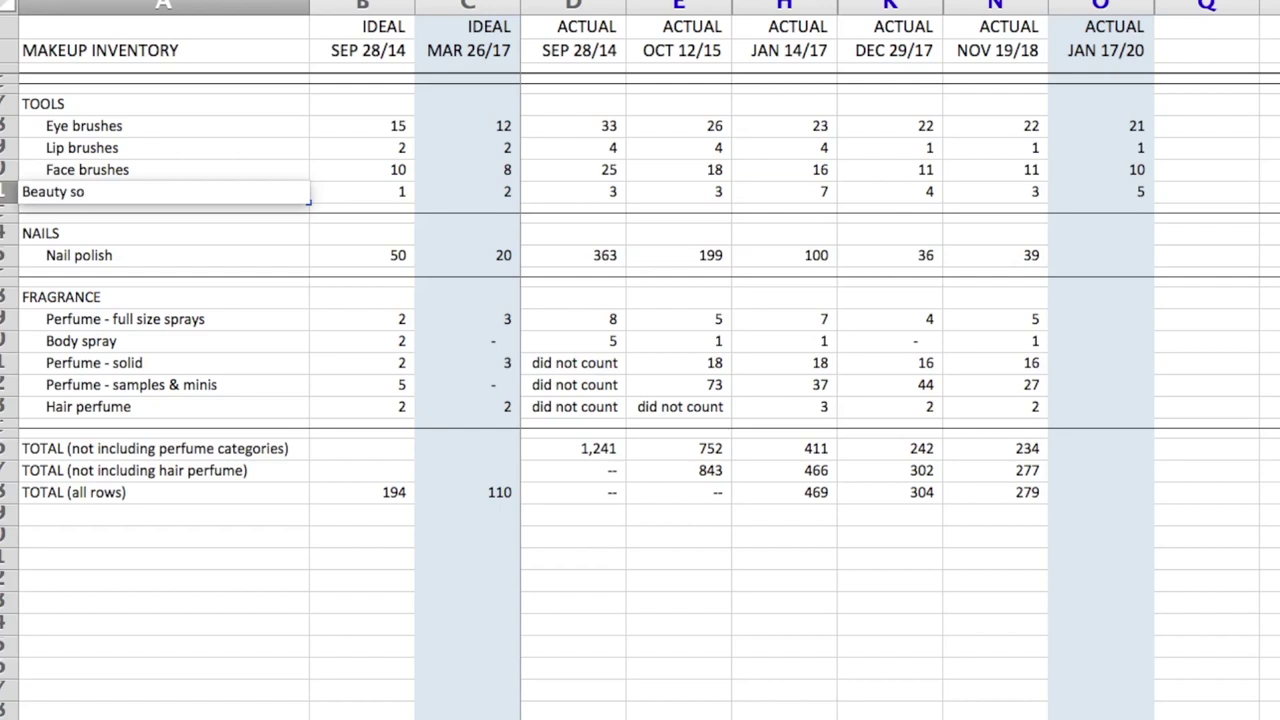
key(BackSpace)
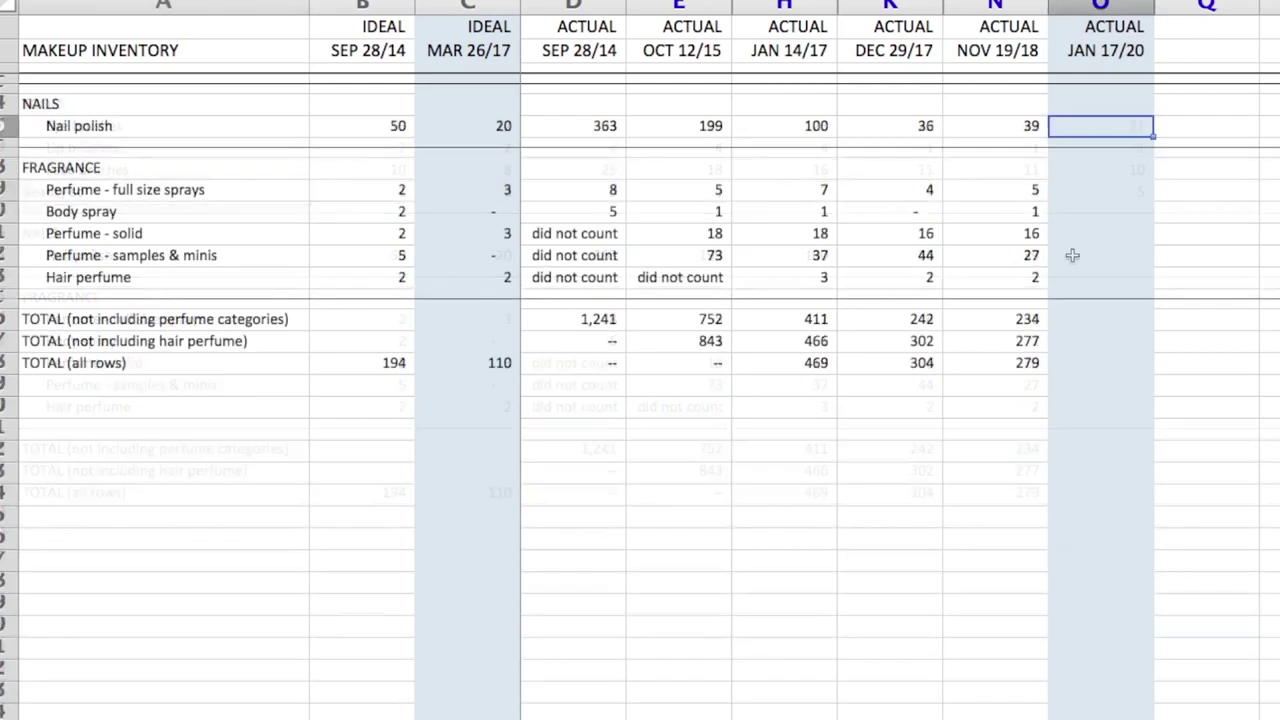
Step: Enter 38 as the JAN 17/20 nail polish count and compare it with the ideal number and the SEP 28/14 count
text(38)
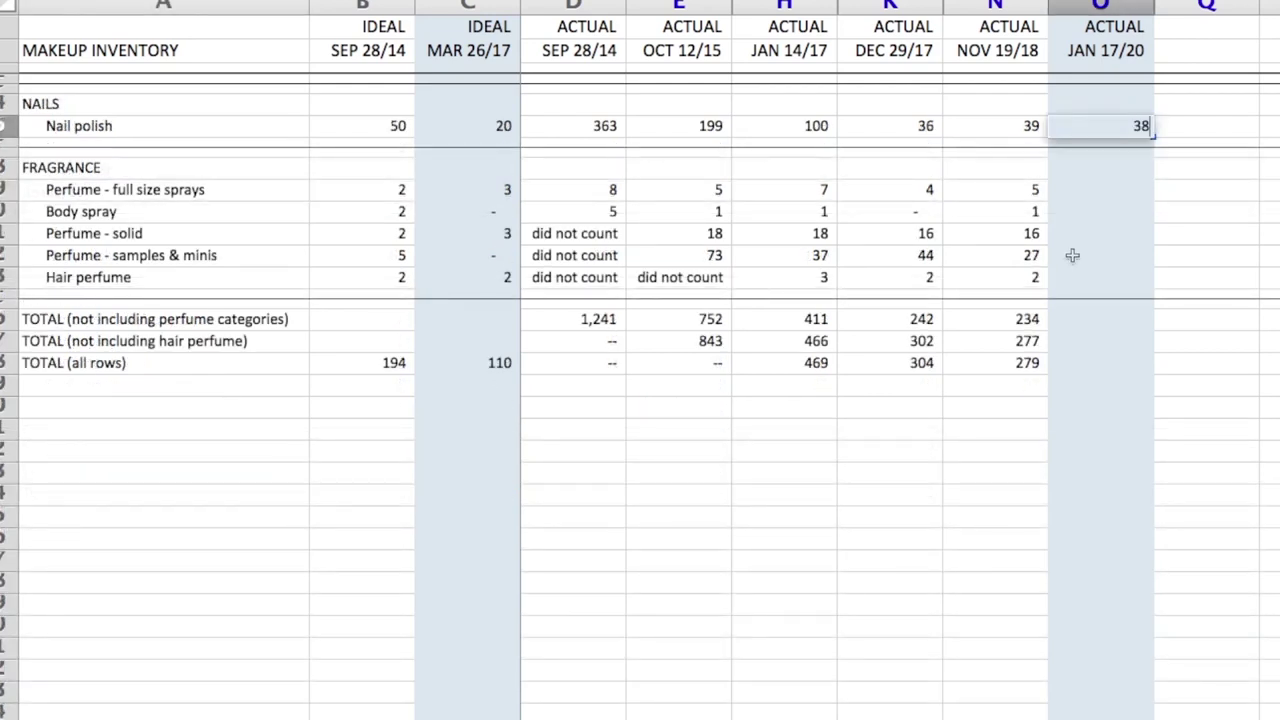
key(Return)
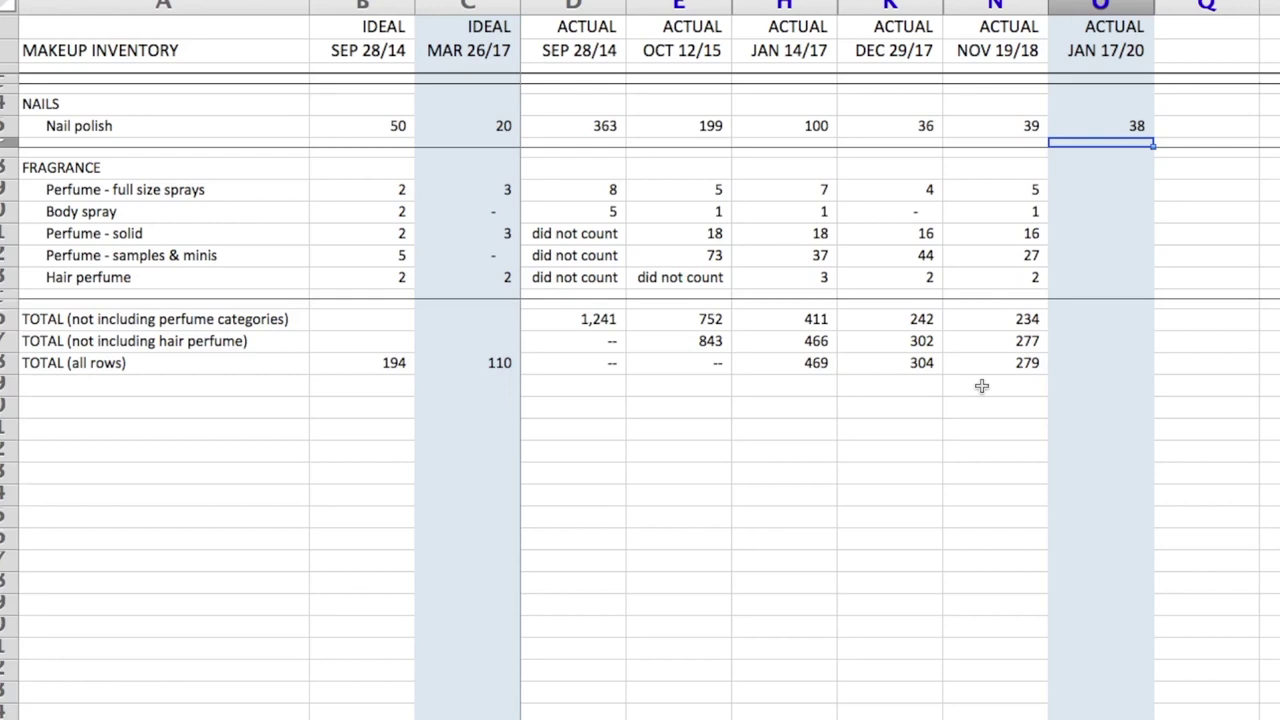
click(497, 127)
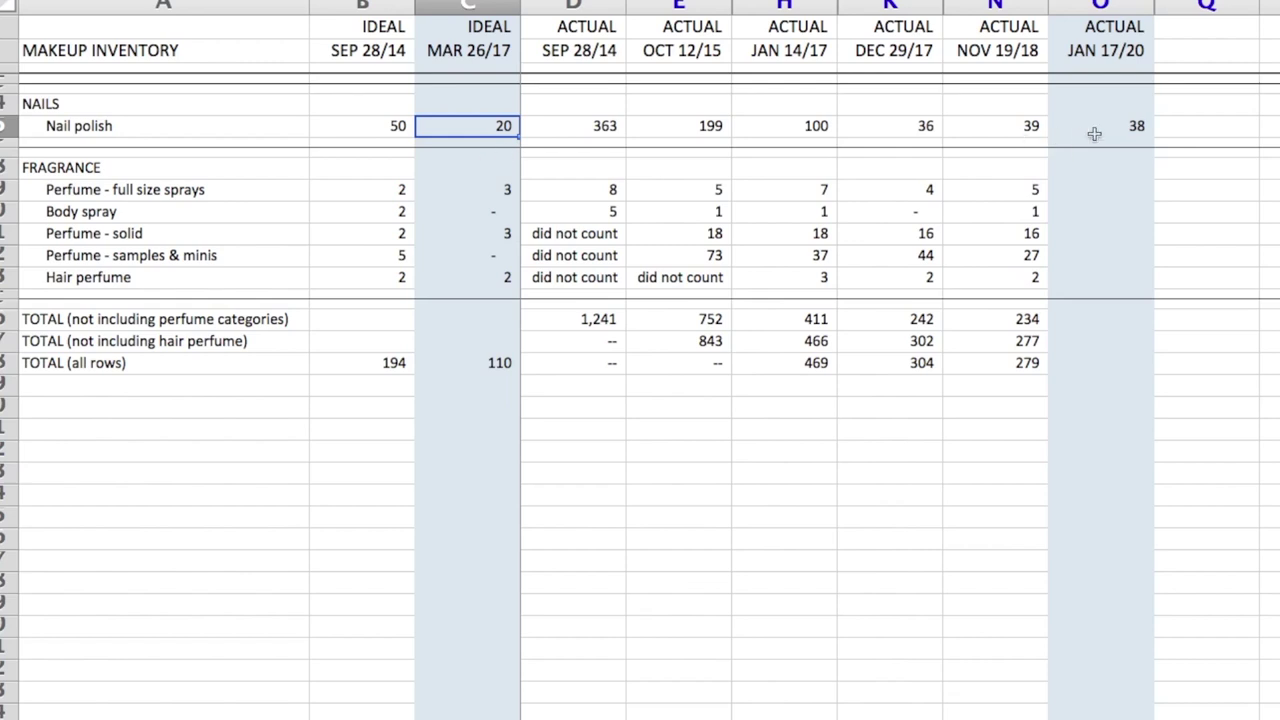
click(607, 131)
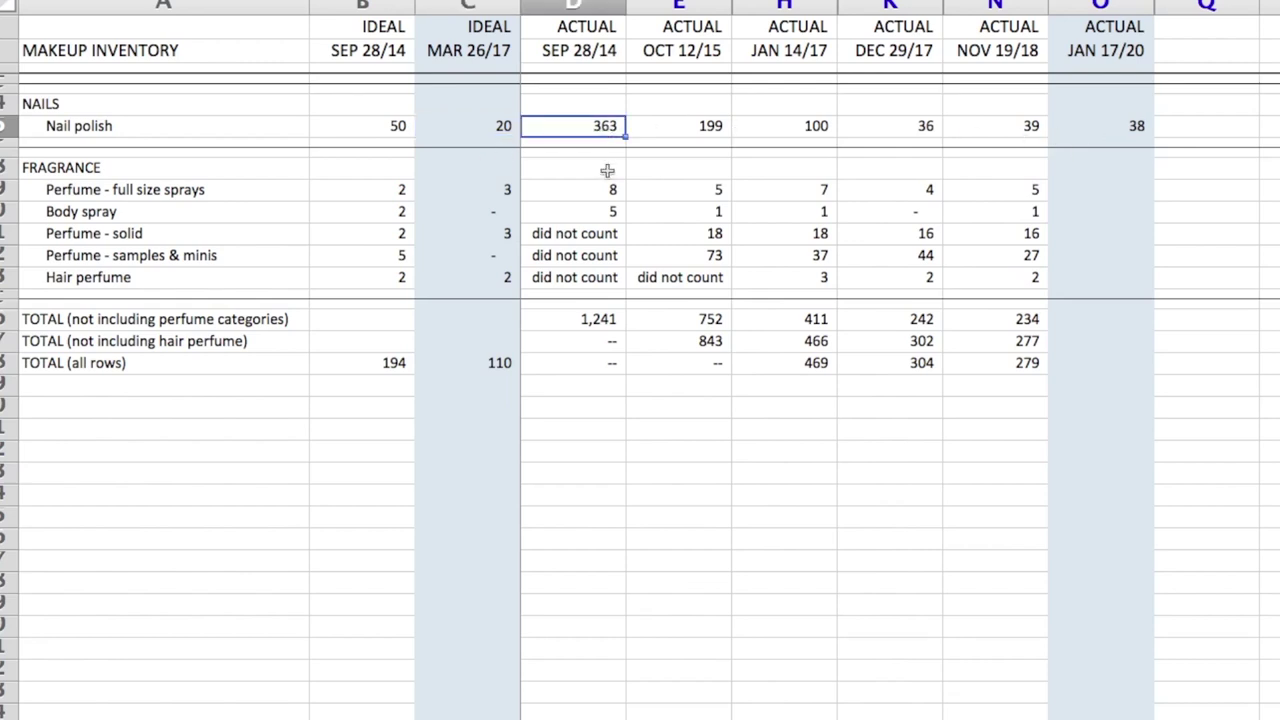
click(1074, 127)
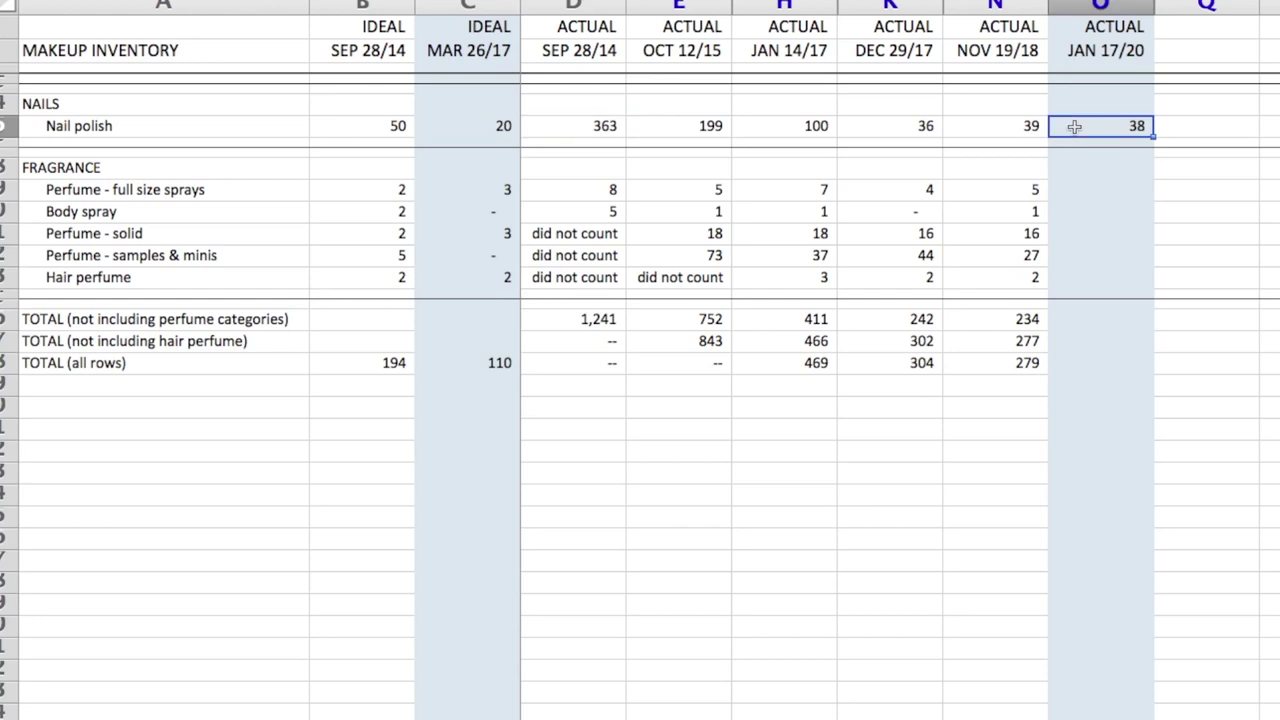
Step: Enter the JAN 17/20 counts for full size perfume sprays as 3, body spray as none (-) and solid perfume as 16
click(1090, 188)
text(3)
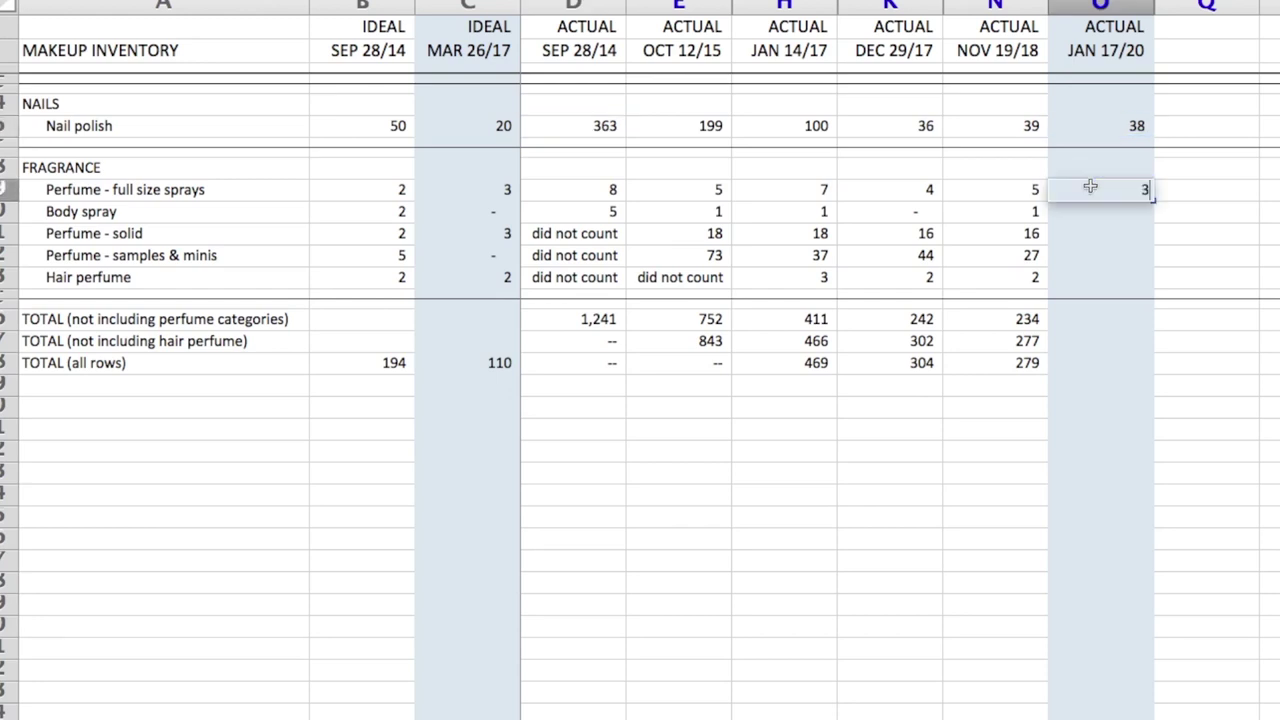
key(Return)
text(-)
key(Return)
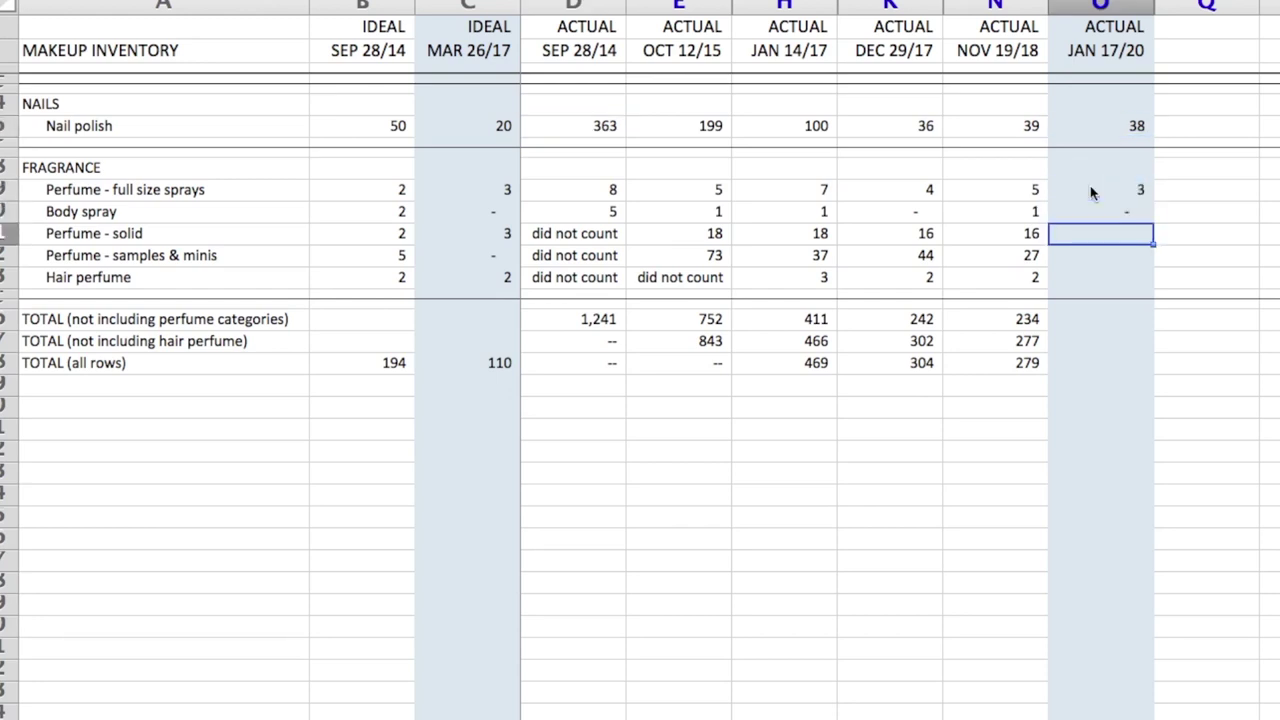
text(16)
key(Return)
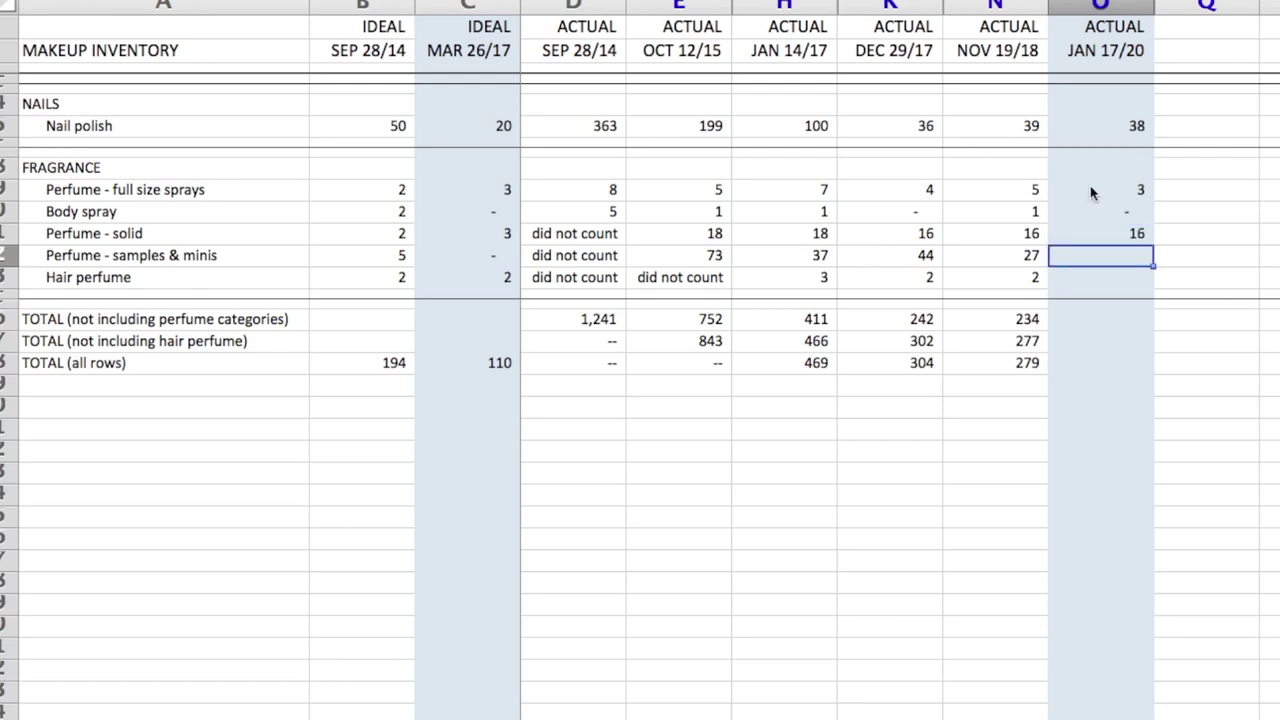
Step: Enter the JAN 17/20 counts for perfume samples & minis as 11 and hair perfume as 2
text(11)
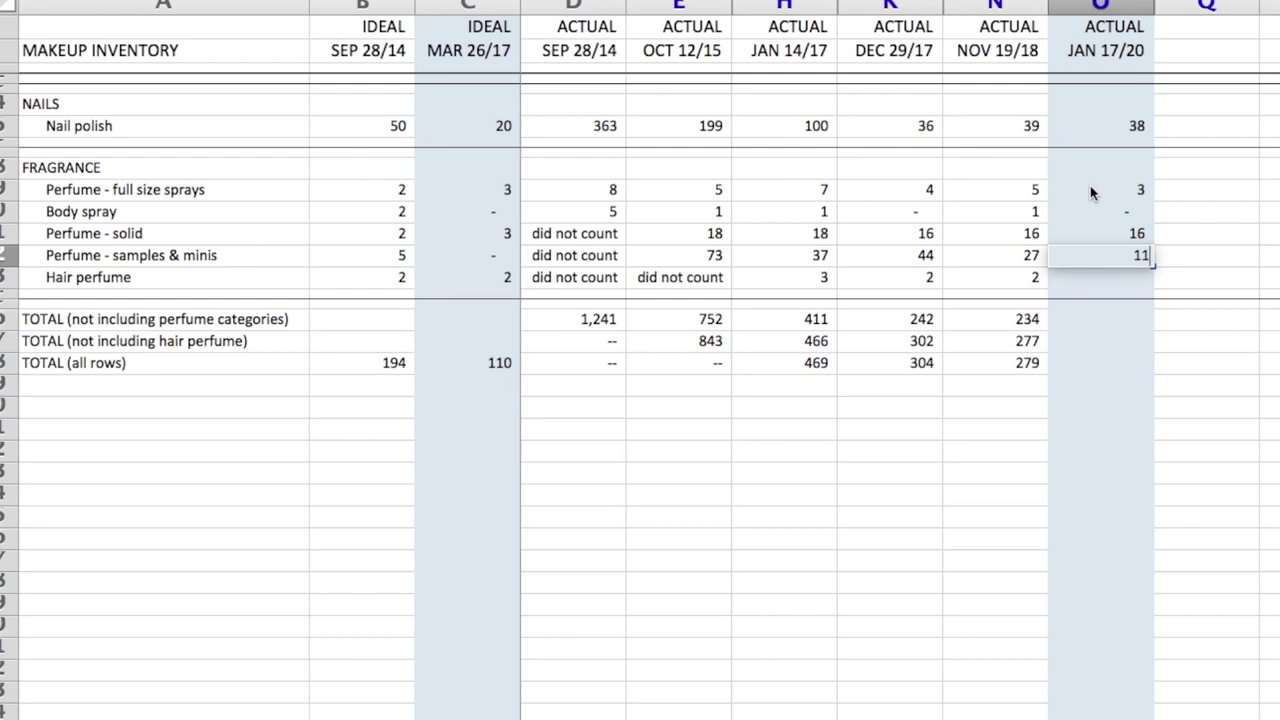
key(Return)
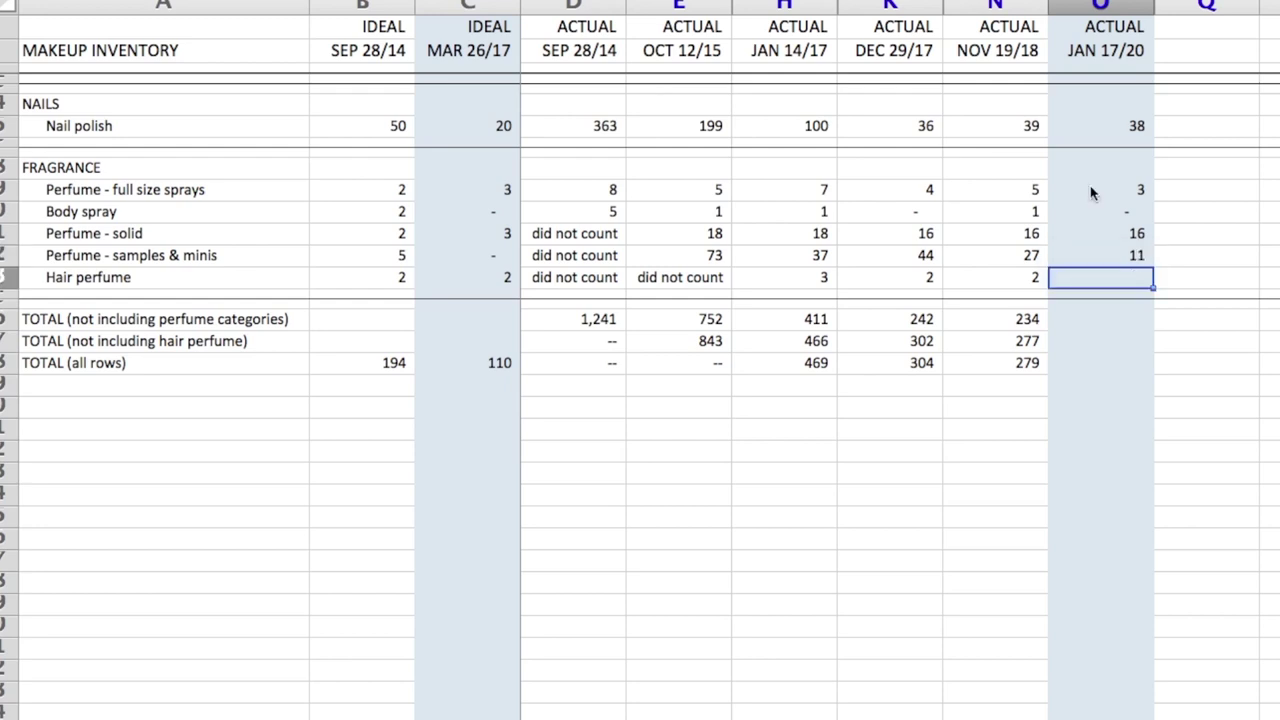
text(2)
key(Return)
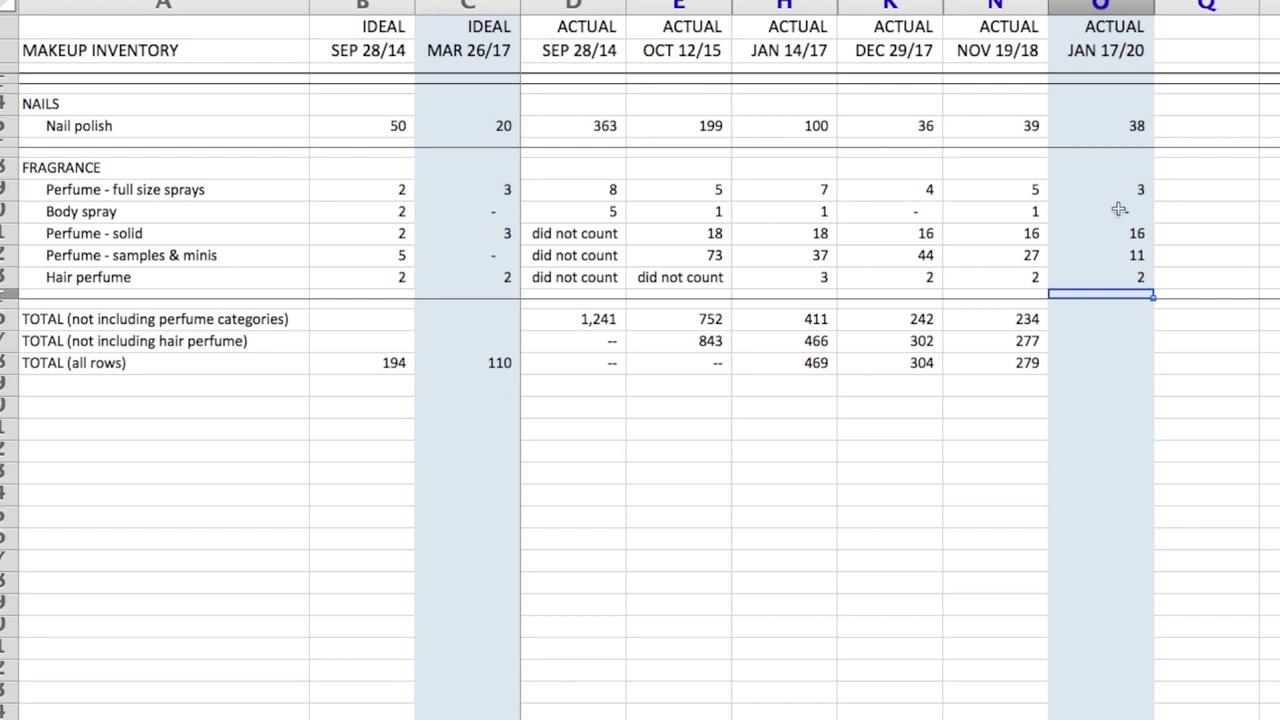
click(1107, 255)
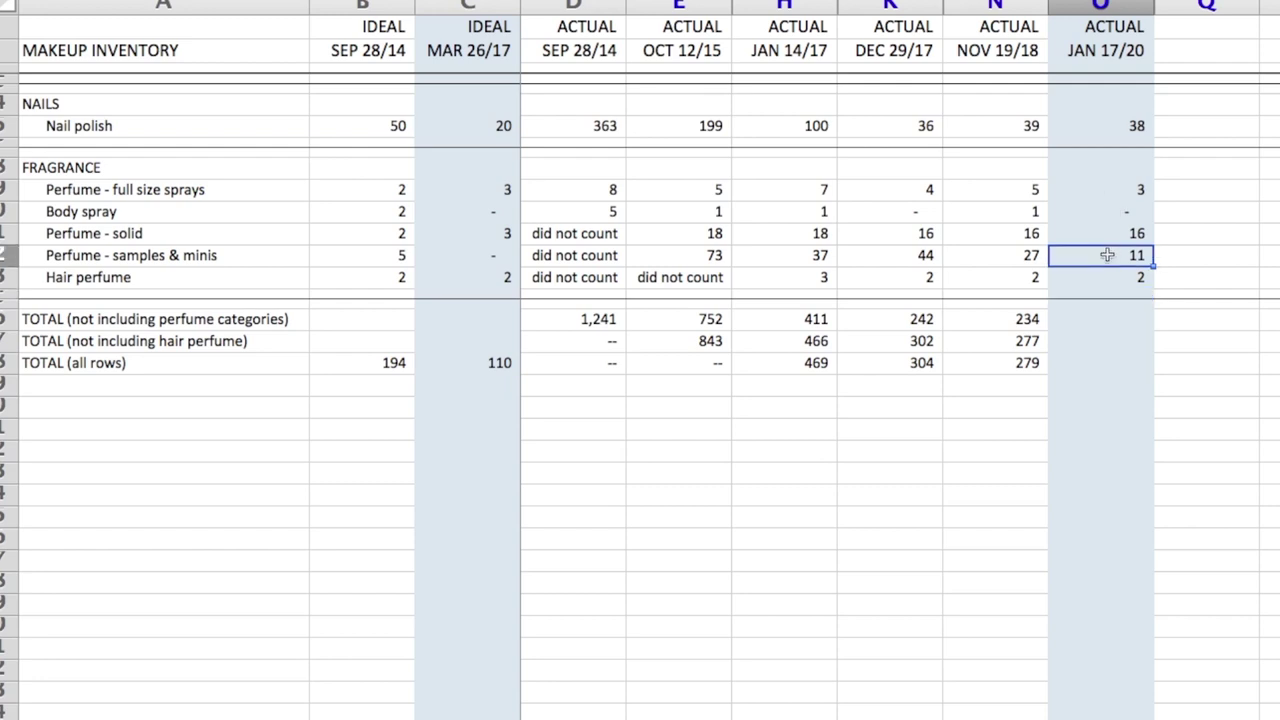
Step: Copy the three total formulas from the NOV 19/18 column into the JAN 17/20 column
drag(1000, 362, 991, 322)
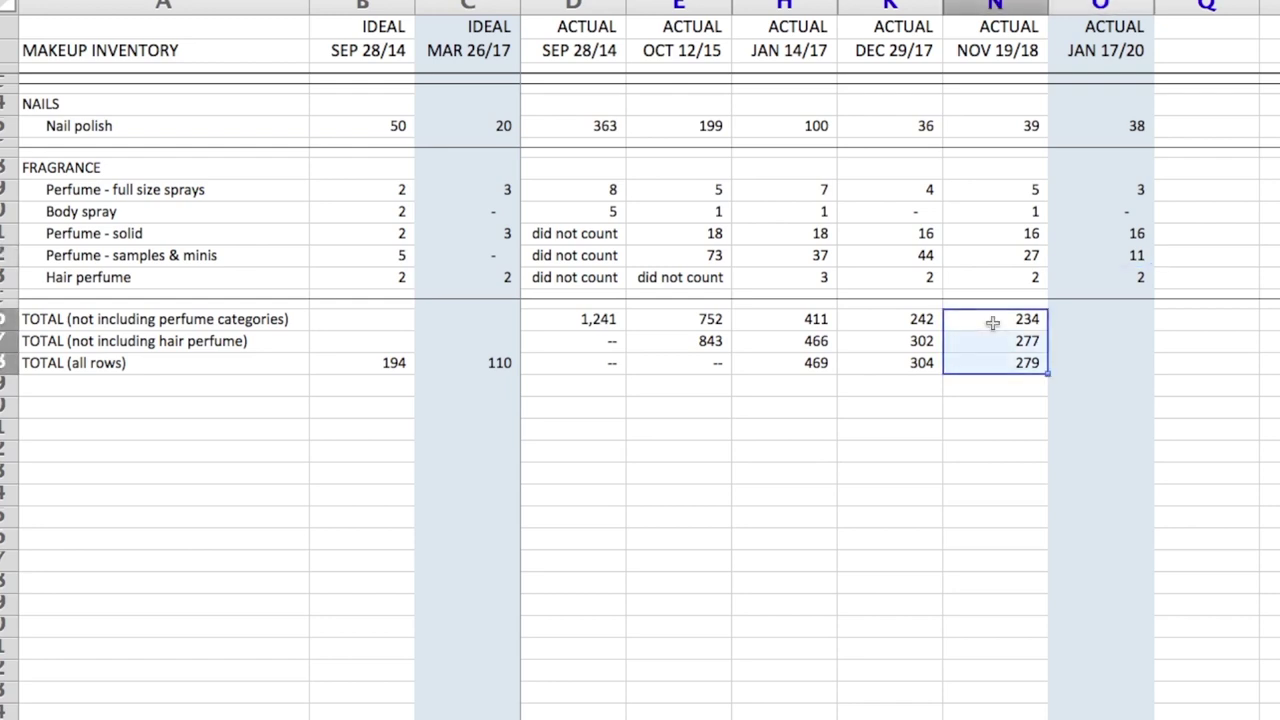
key(ctrl+c)
key(Right)
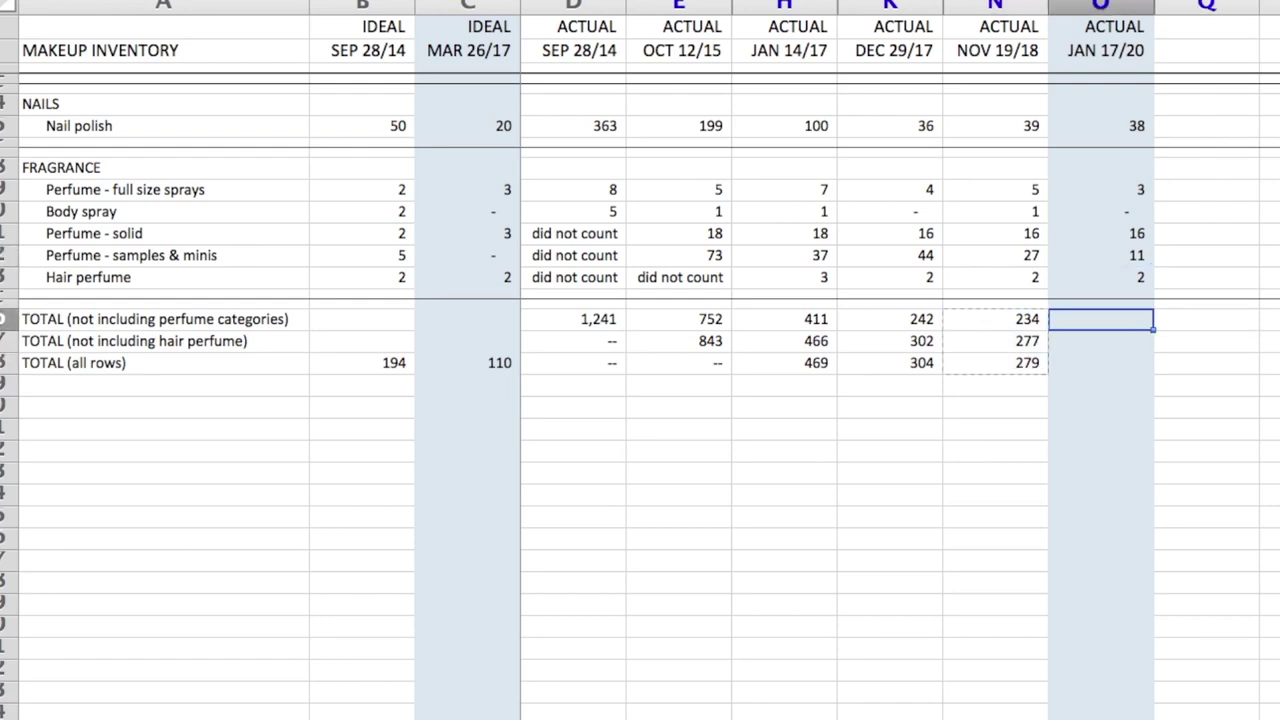
click(130, 0)
key(super+v)
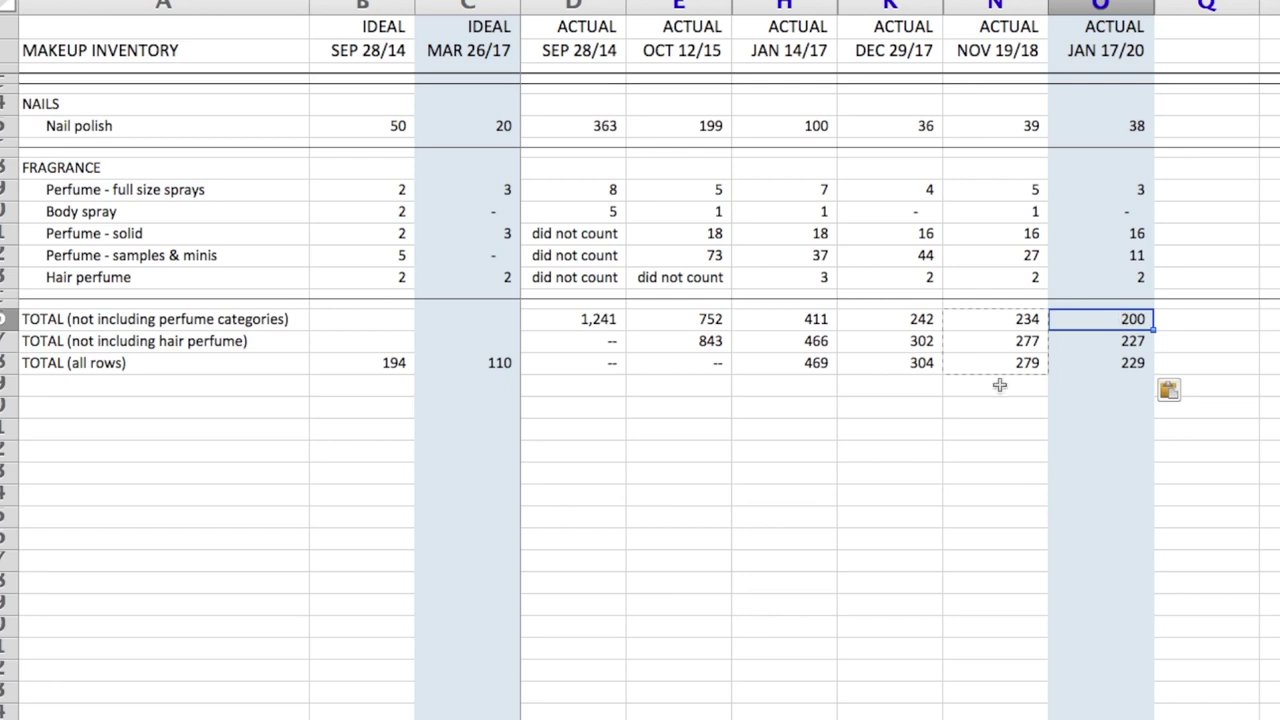
Step: Compare the JAN 17/20 totals with the SEP 28/14 total and the MAR 26/17 ideal total, reviewing the category counts in between
click(588, 341)
key(Up)
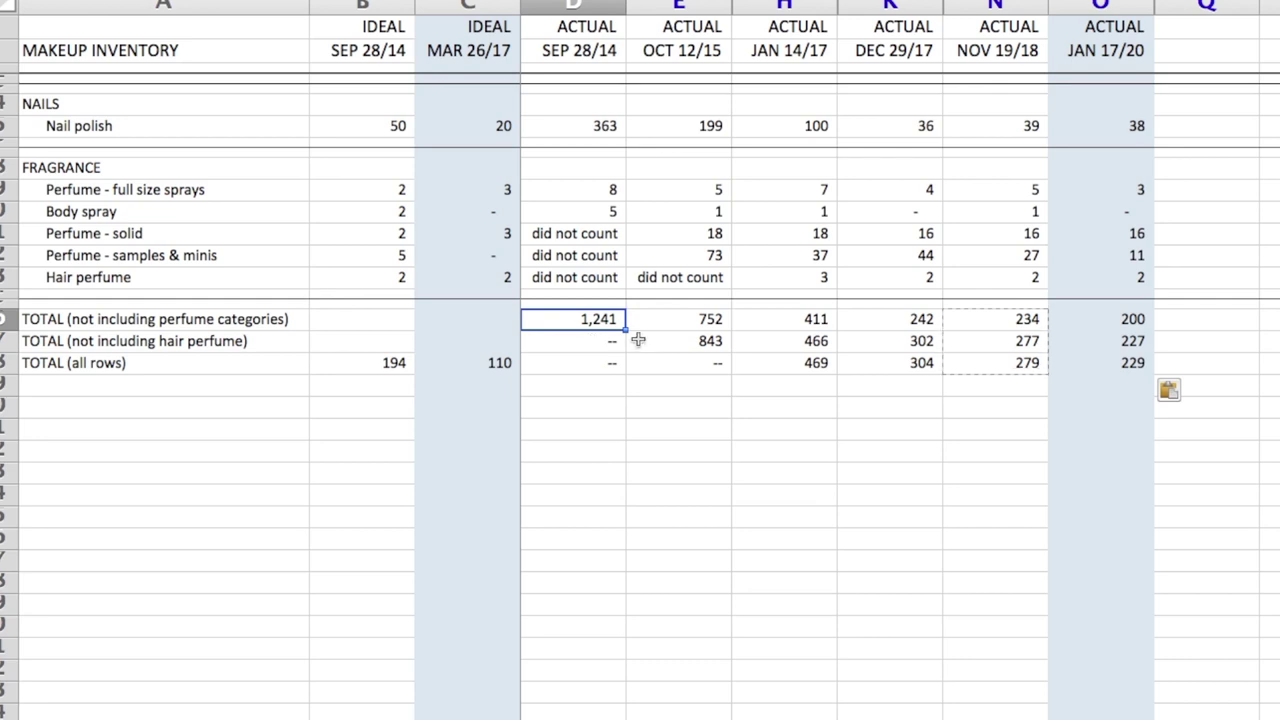
click(1109, 318)
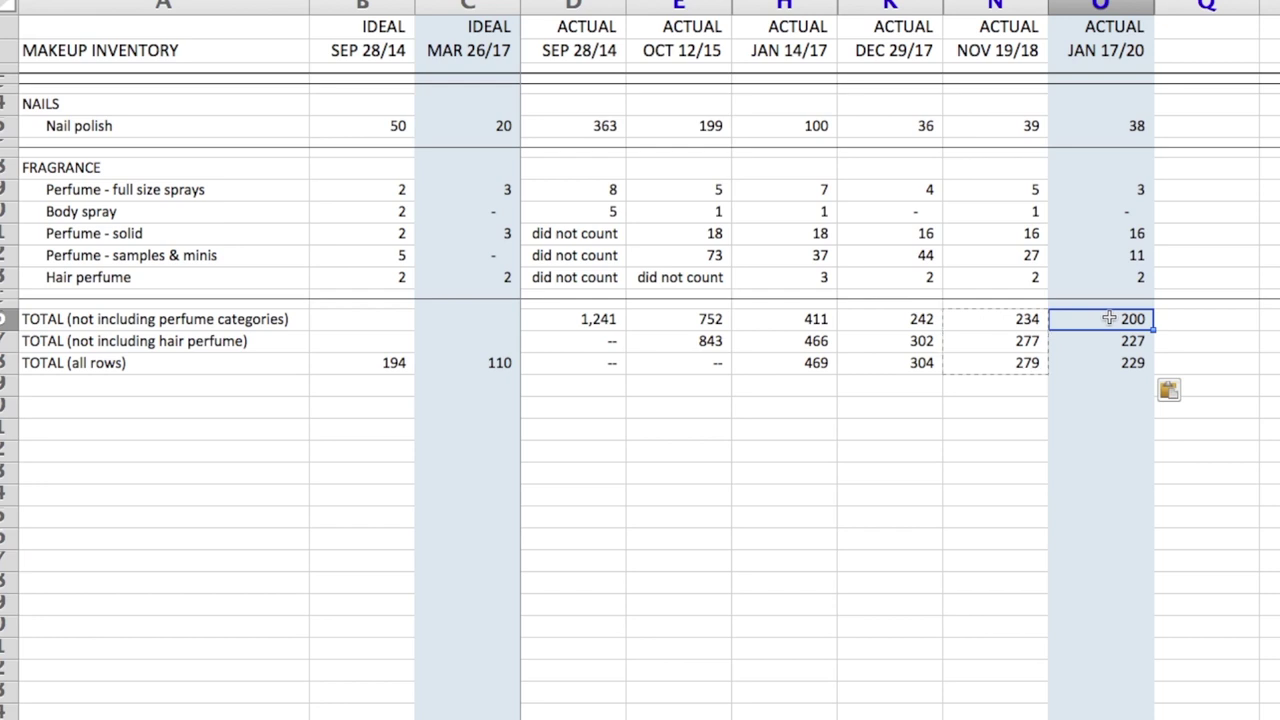
scroll(1109, 318, up, 10)
click(1094, 111)
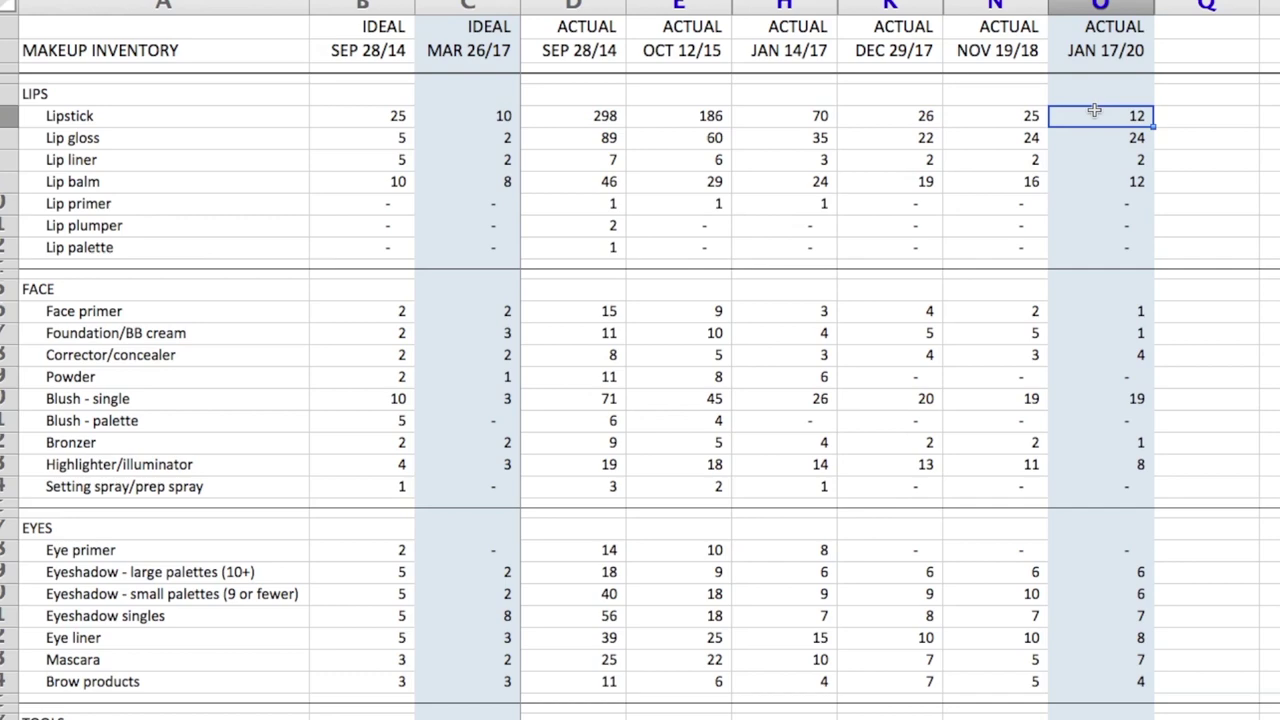
scroll(1095, 111, down, 10)
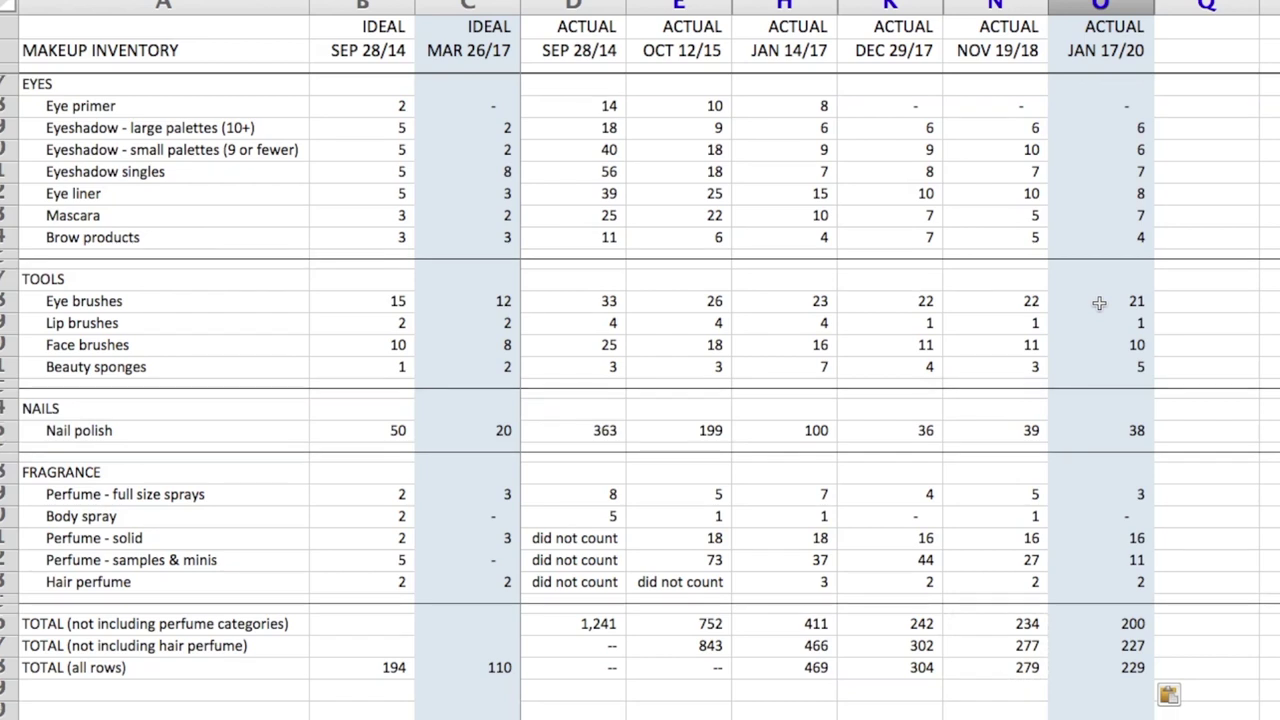
scroll(1099, 303, down, 6)
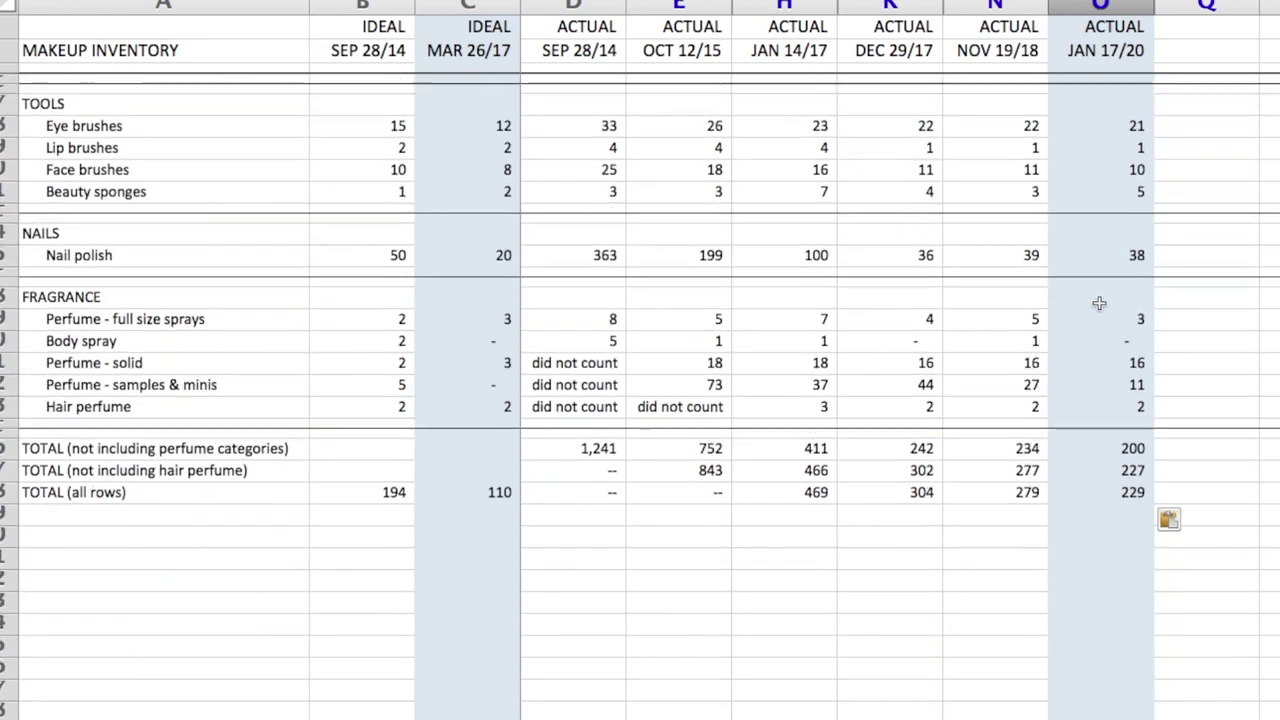
click(1097, 481)
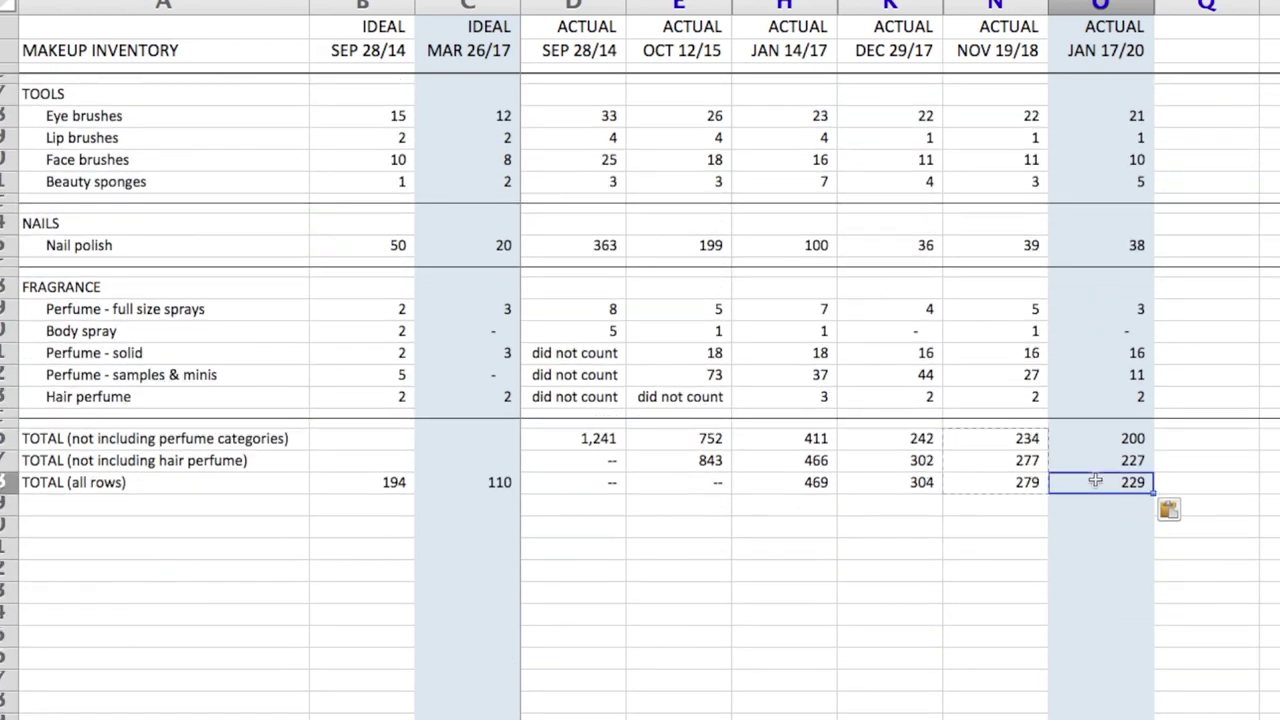
click(473, 482)
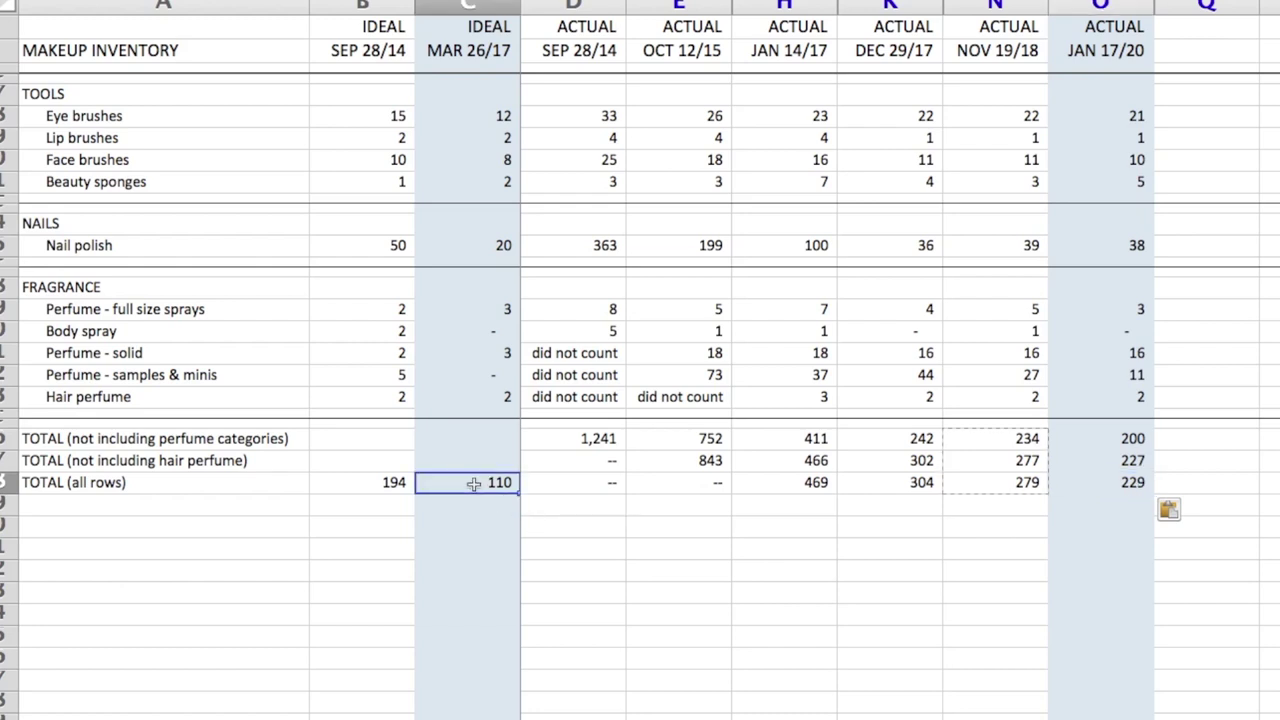